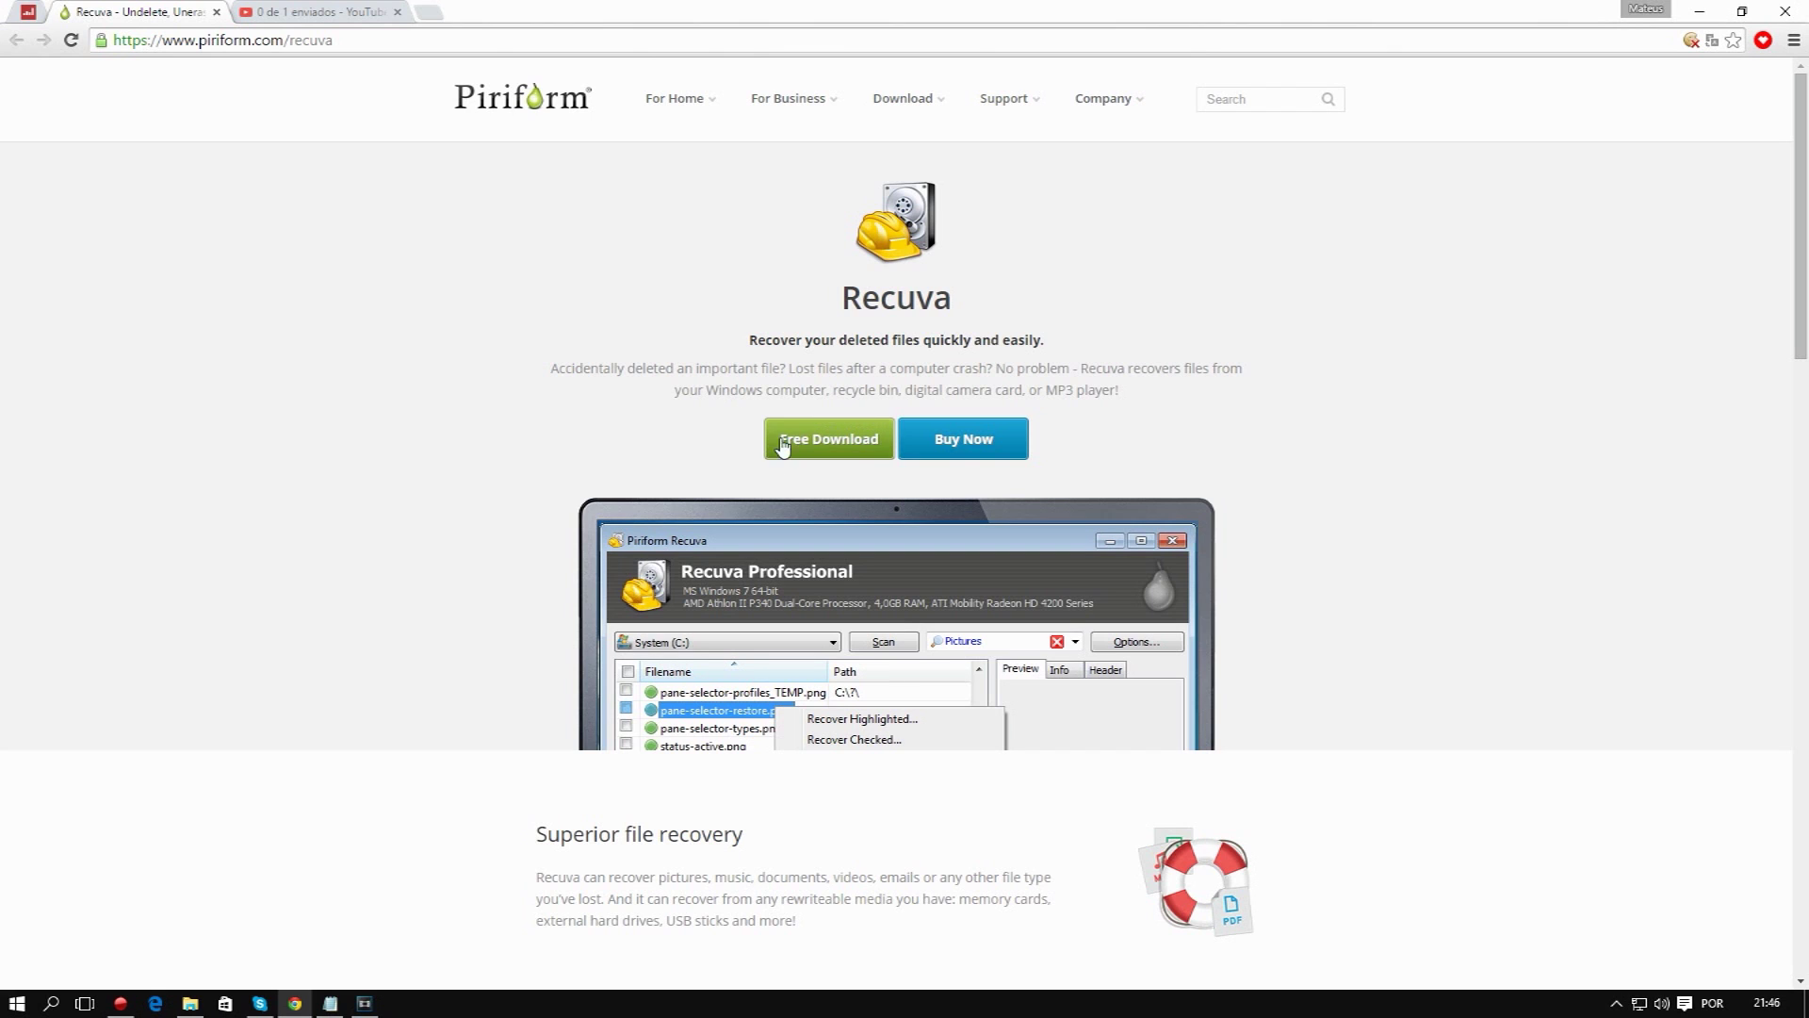
- Download the free Recuva installer rcsetup152.exe through FileHippo.com, creating the missing Programs download folder
scroll(831, 450, down, 10)
scroll(831, 450, down, 5)
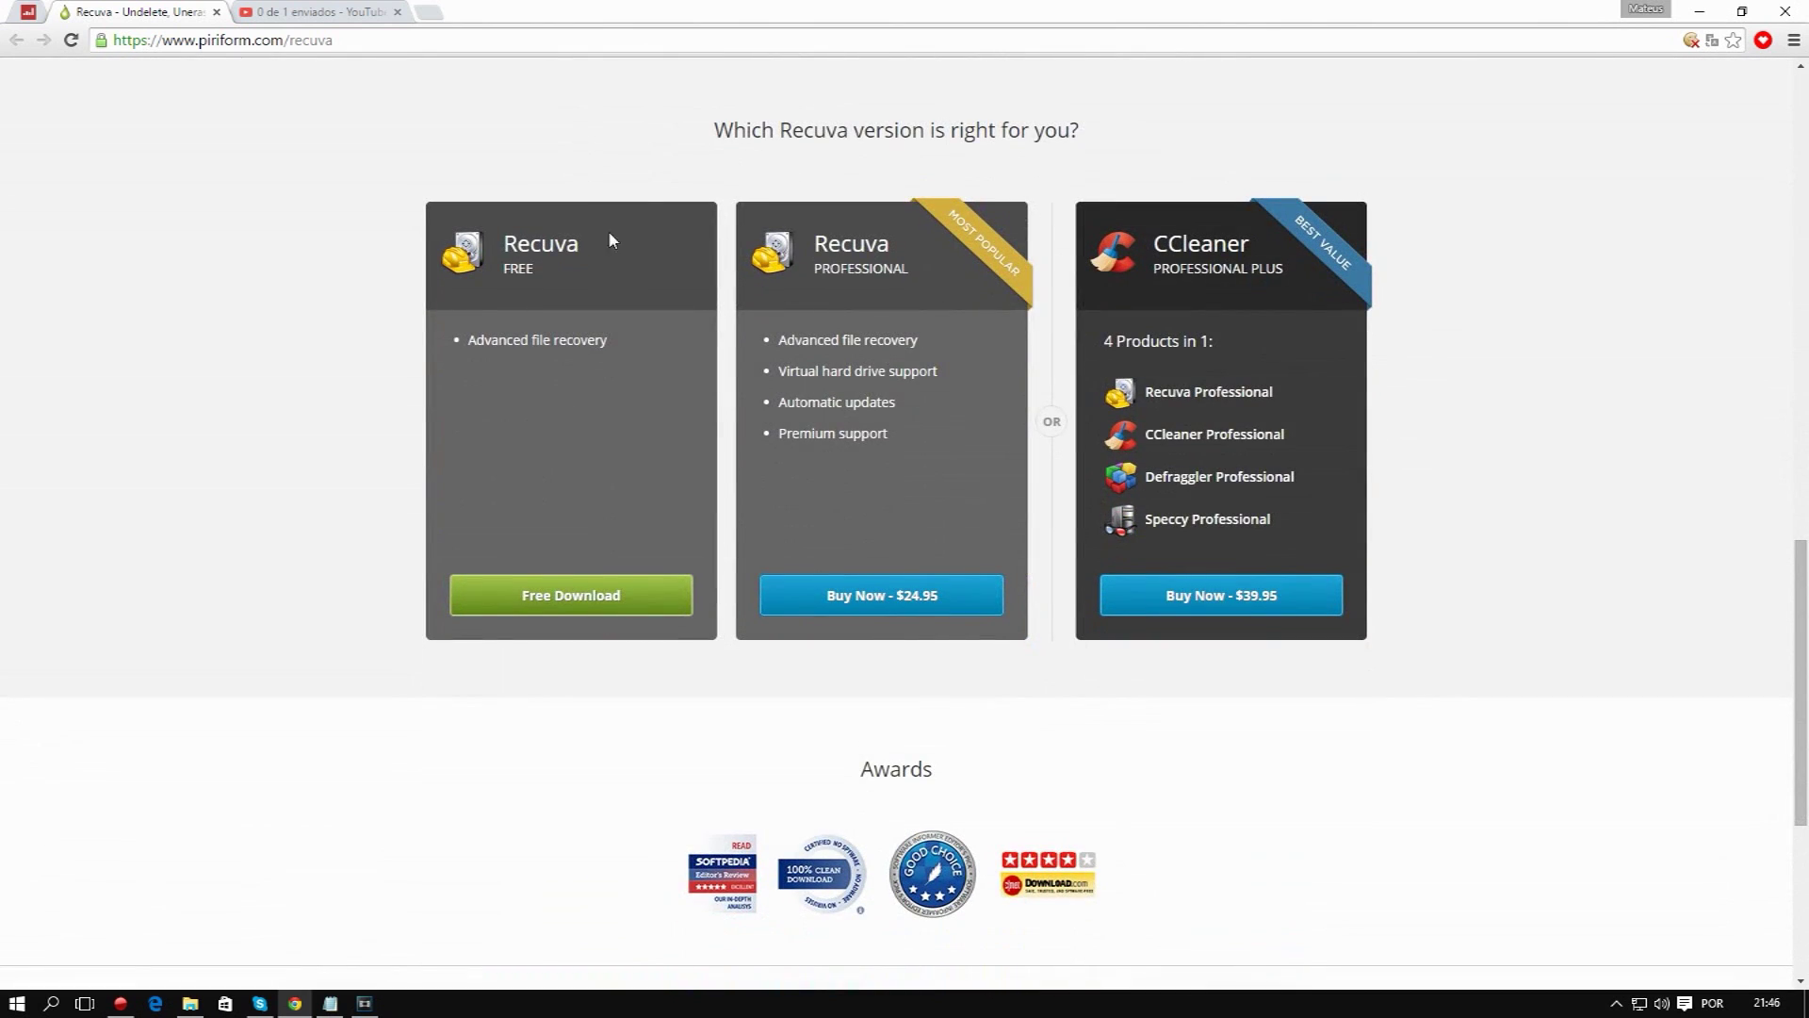
click(561, 606)
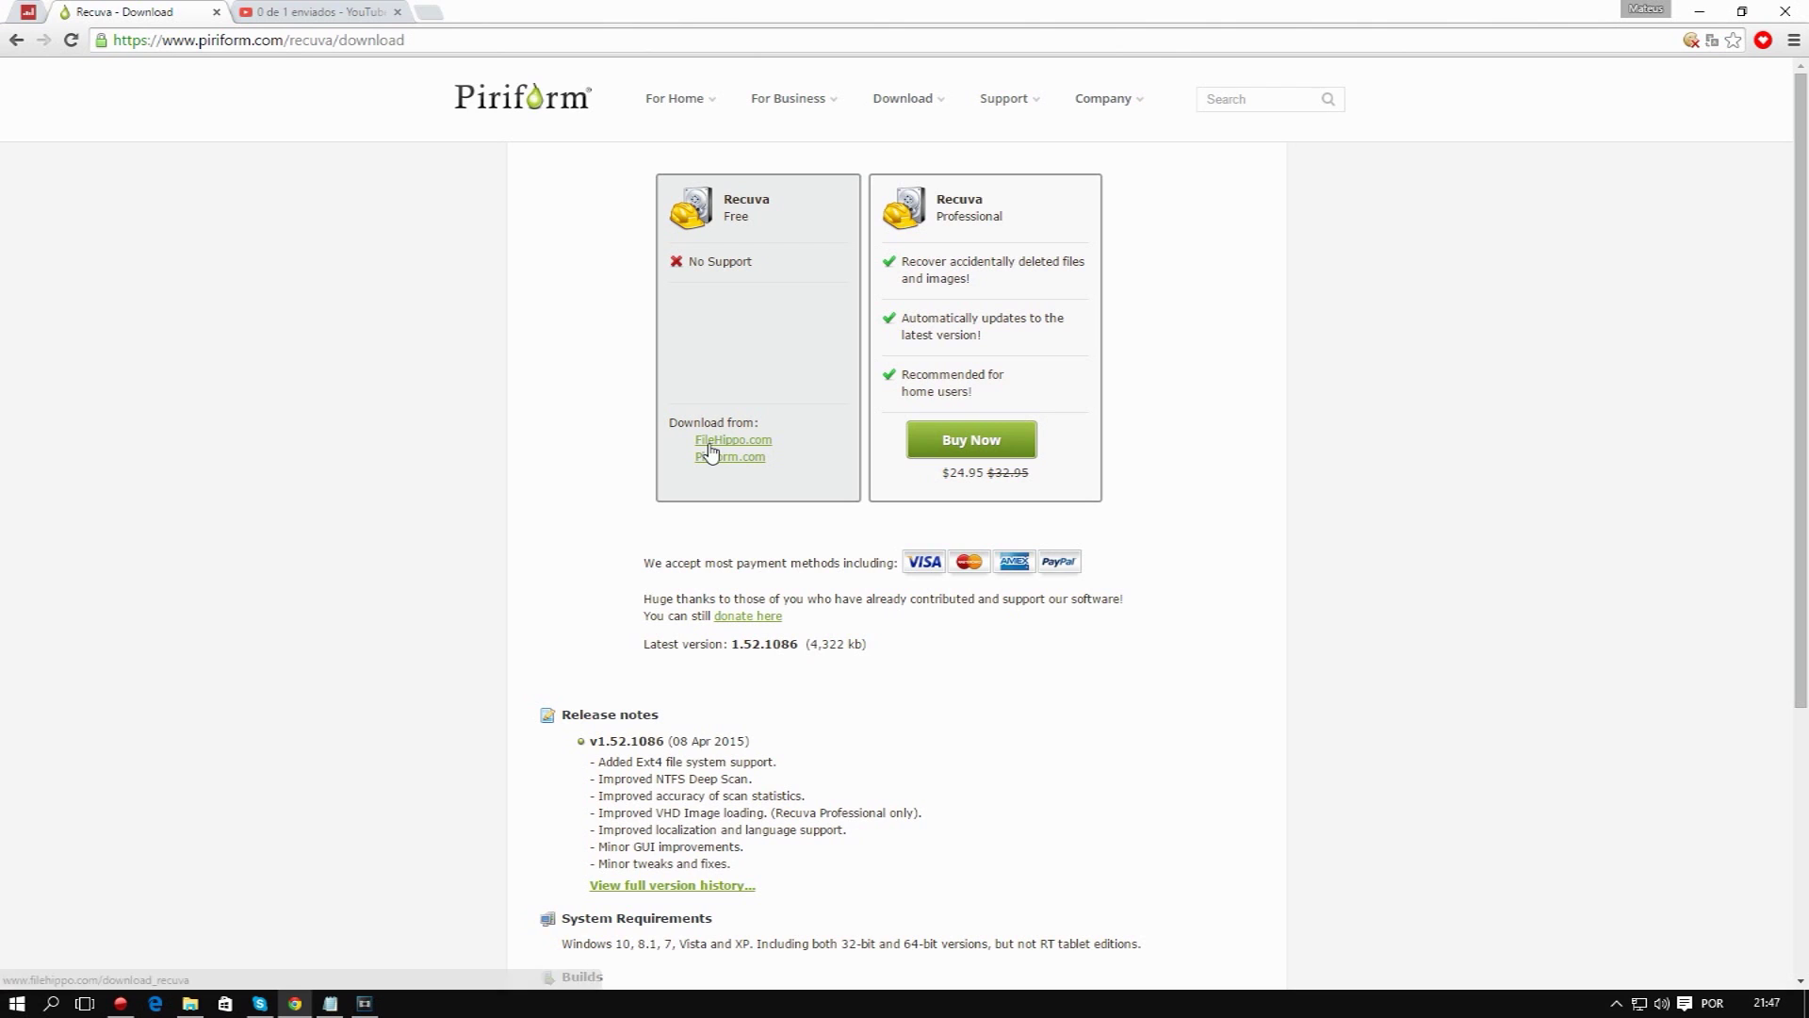
click(717, 442)
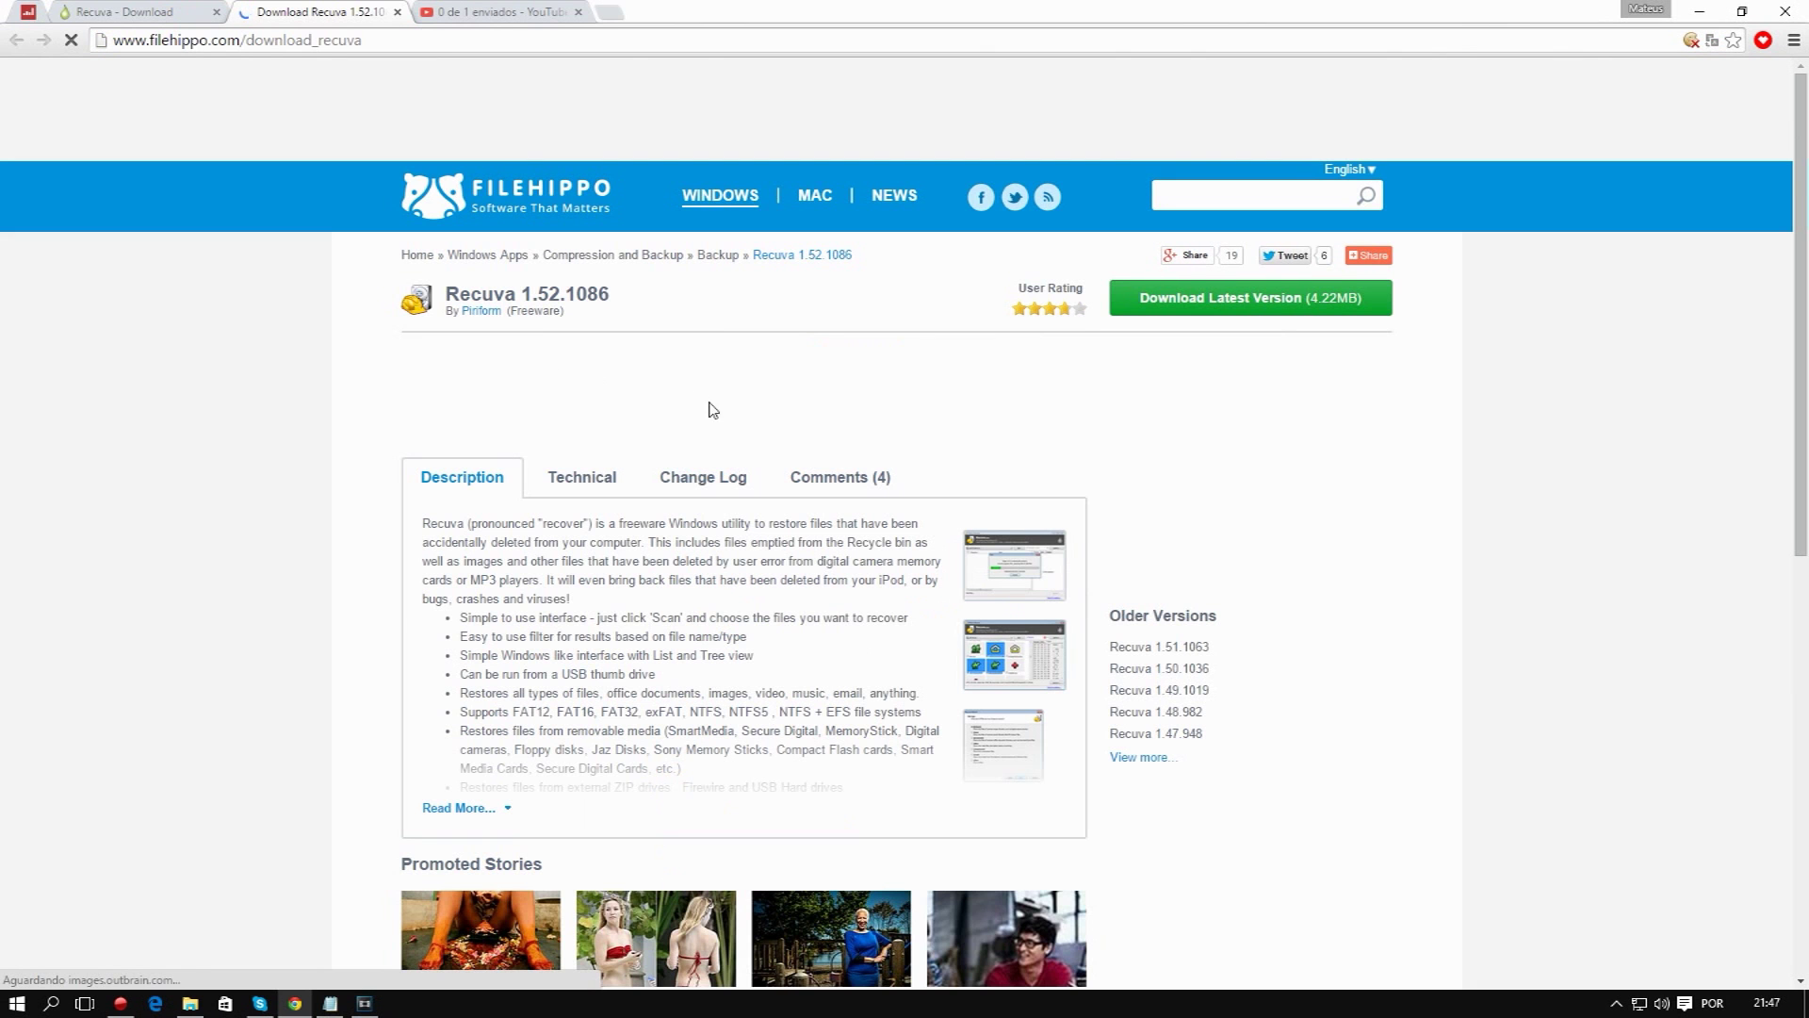
click(1225, 298)
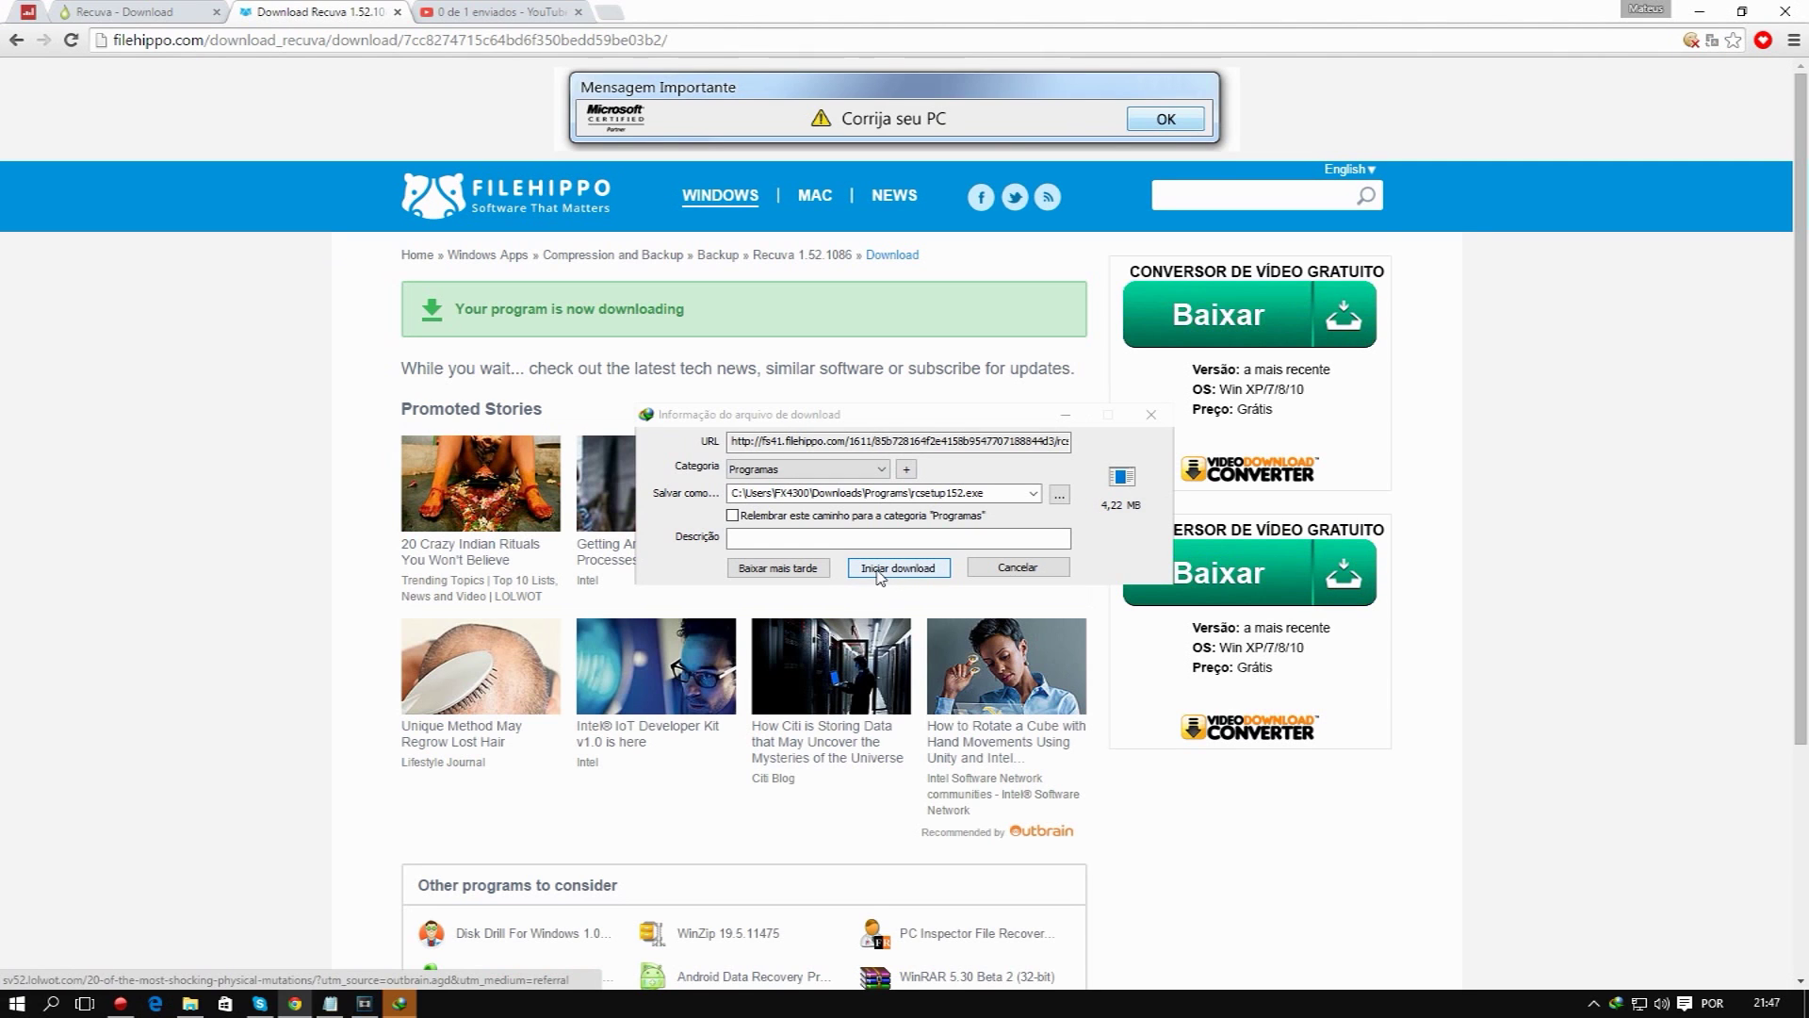
click(886, 568)
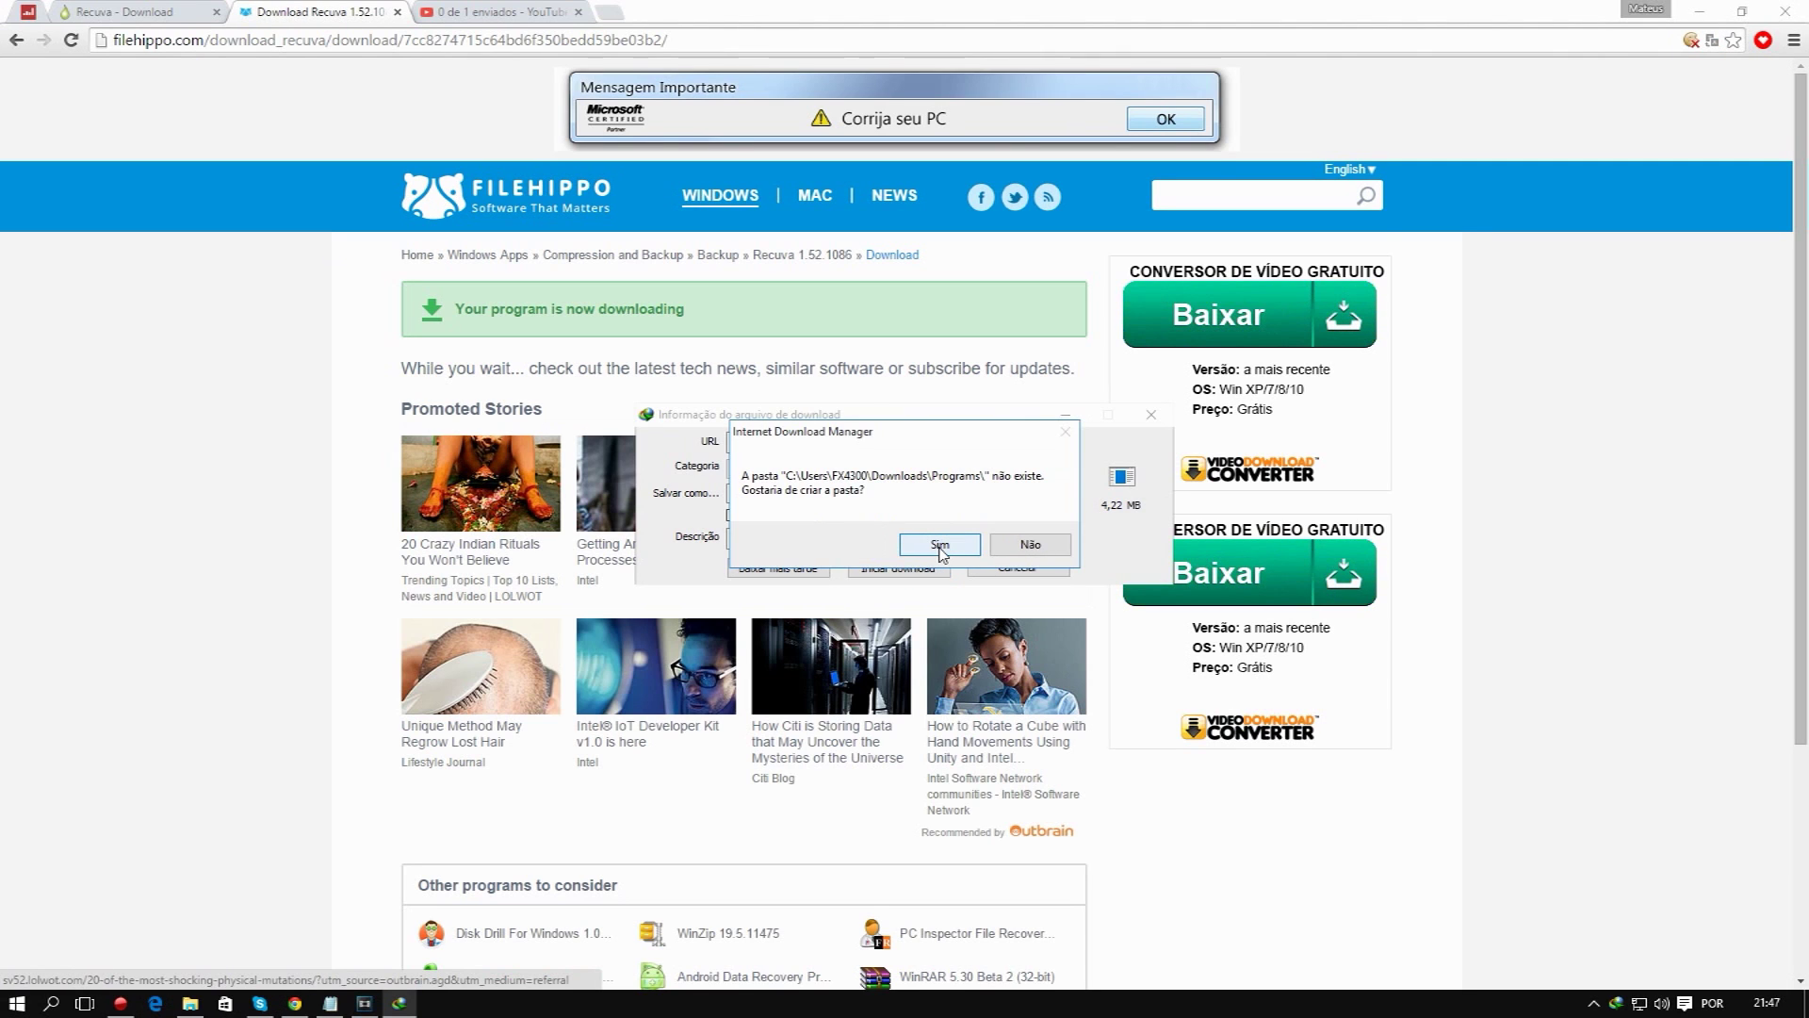
click(937, 541)
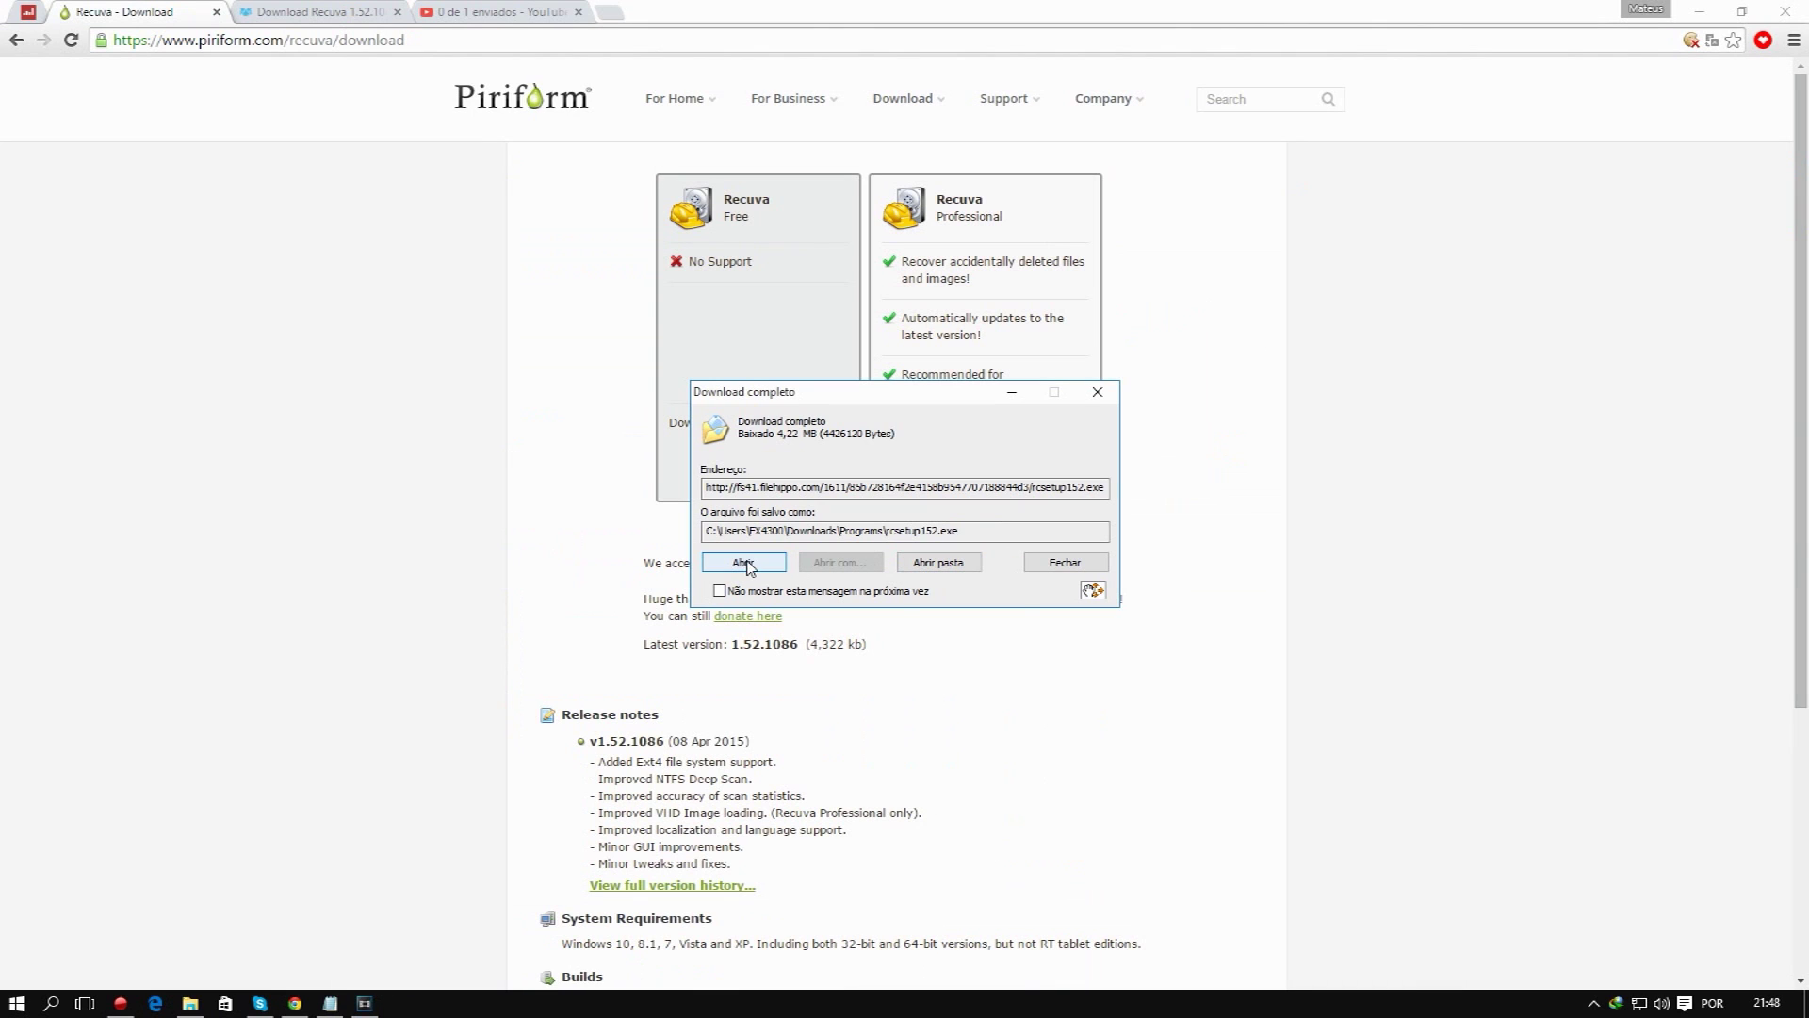
- Run the downloaded Recuva installer with administrator permission, set its language to Português Brasileiro and continue to the installation options
click(730, 560)
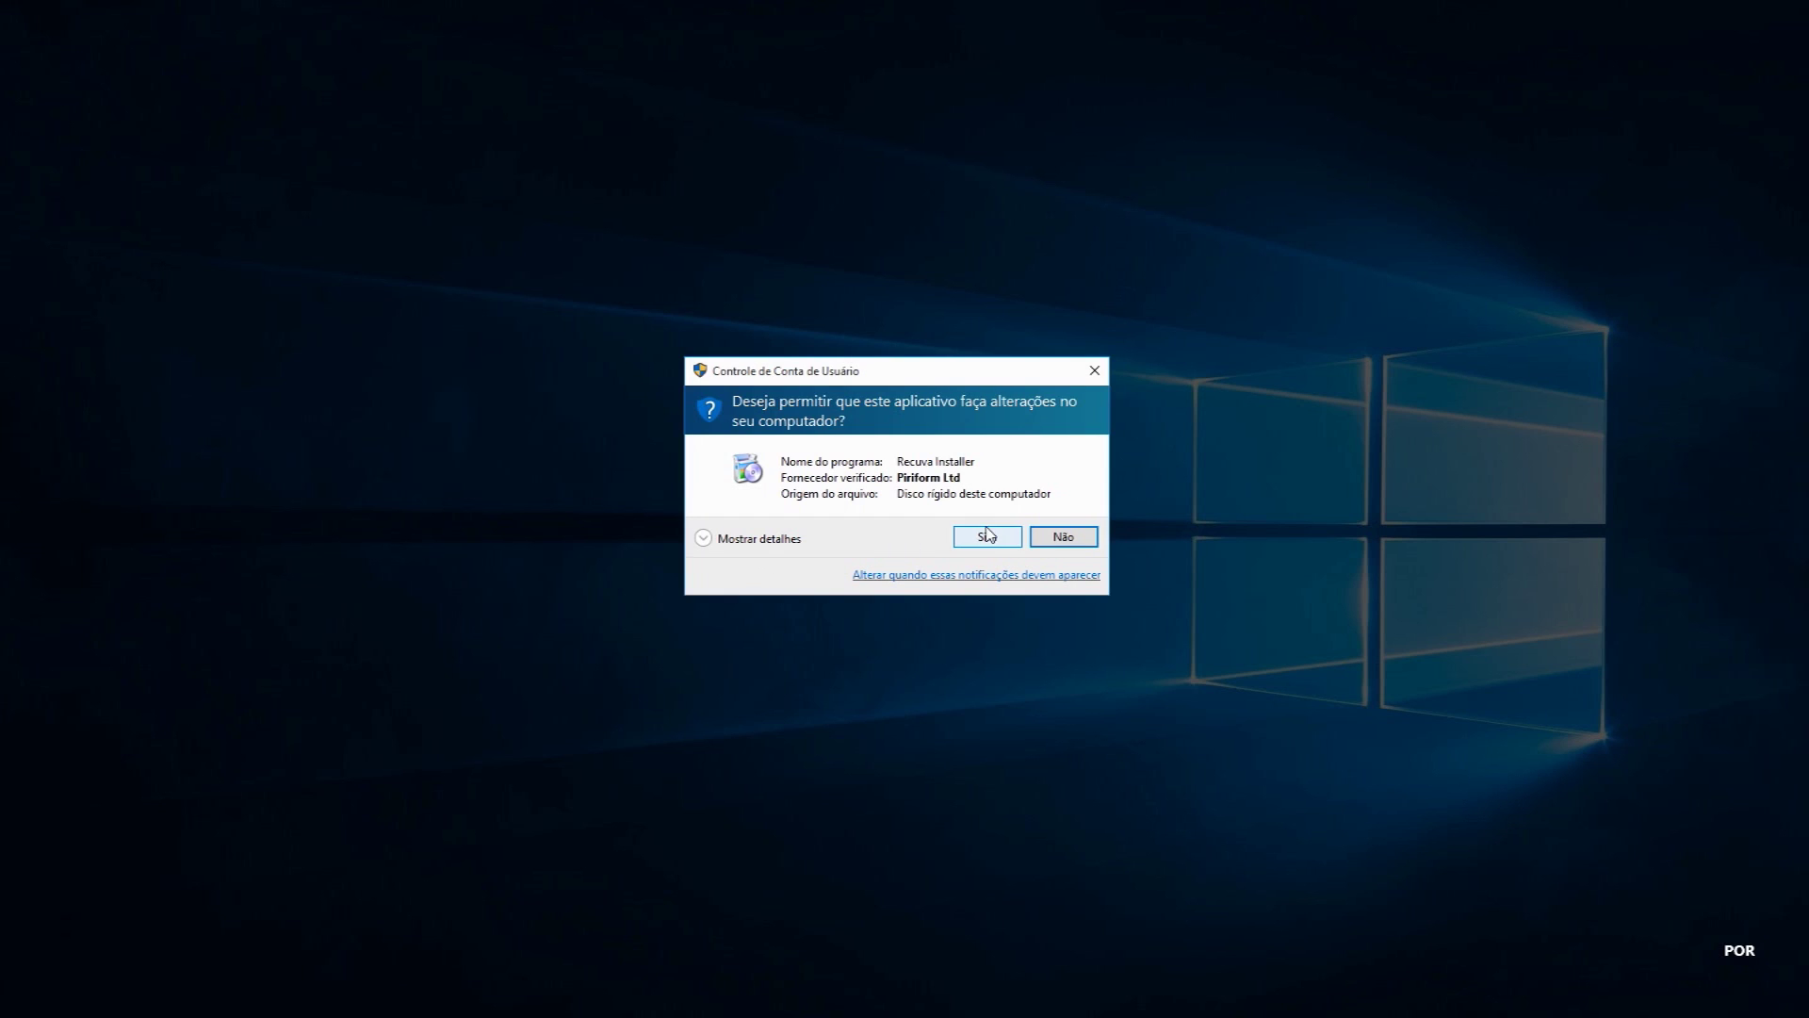
click(987, 537)
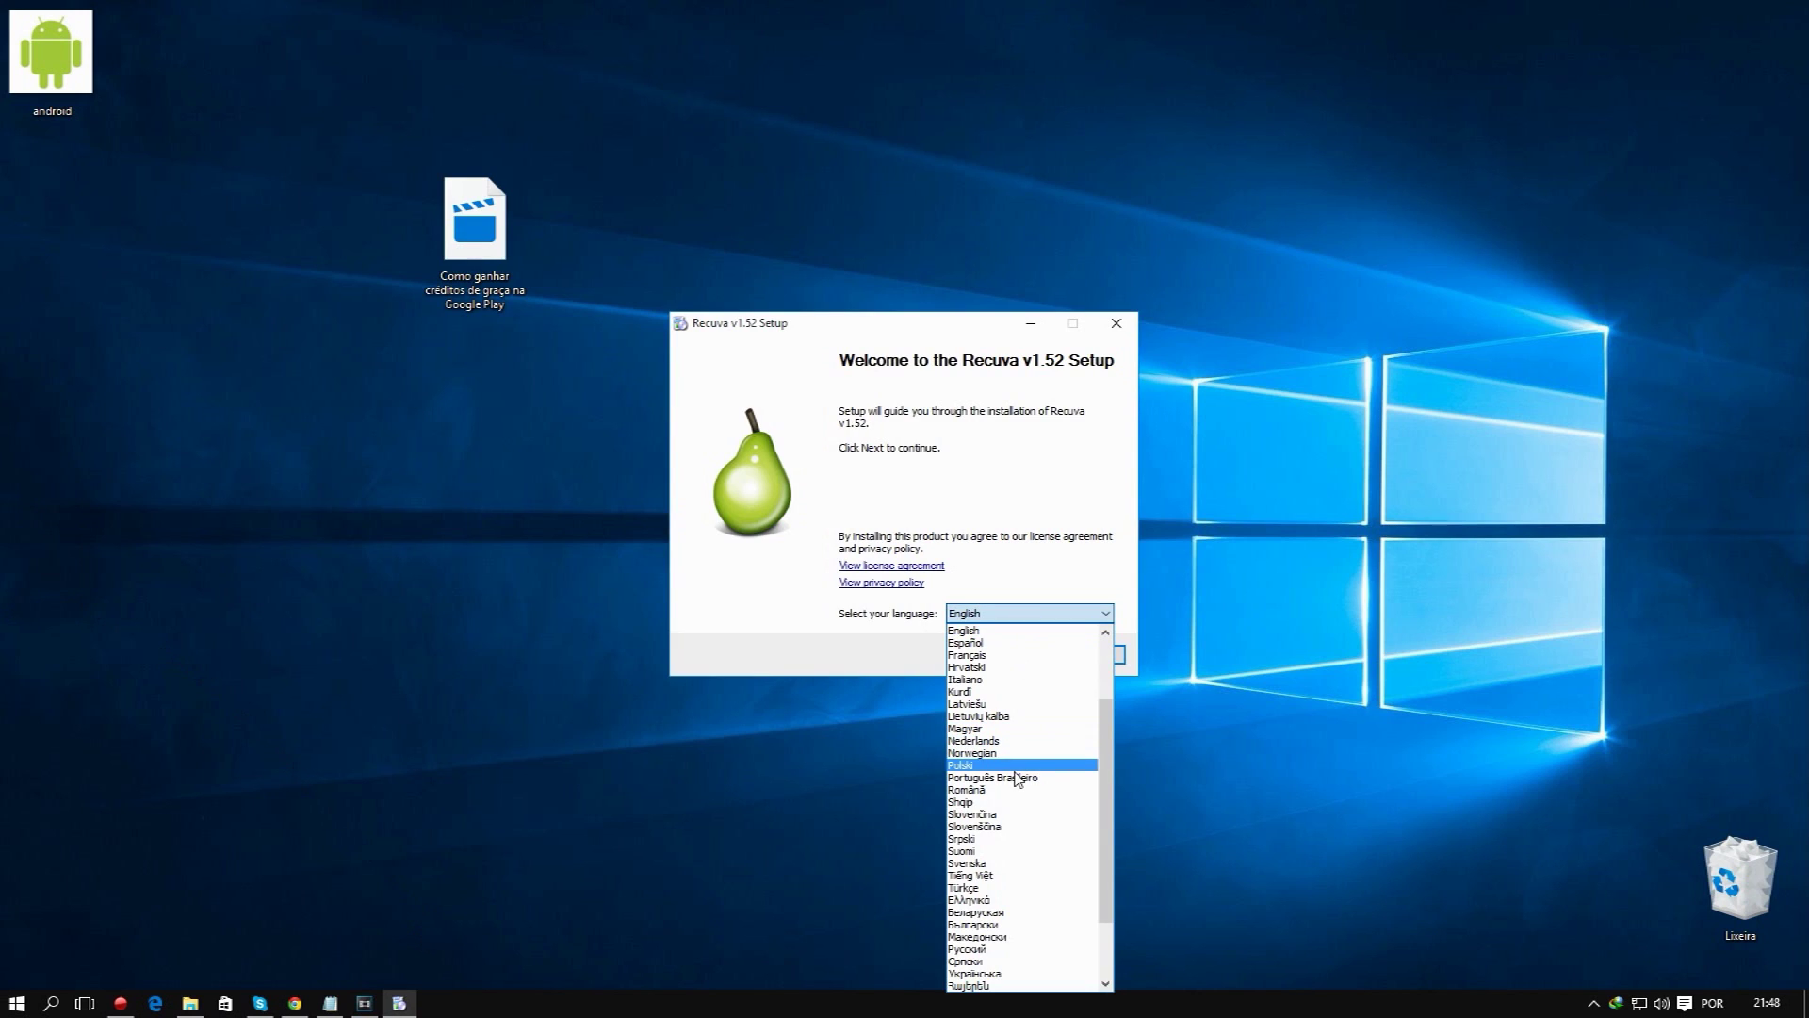
click(1013, 770)
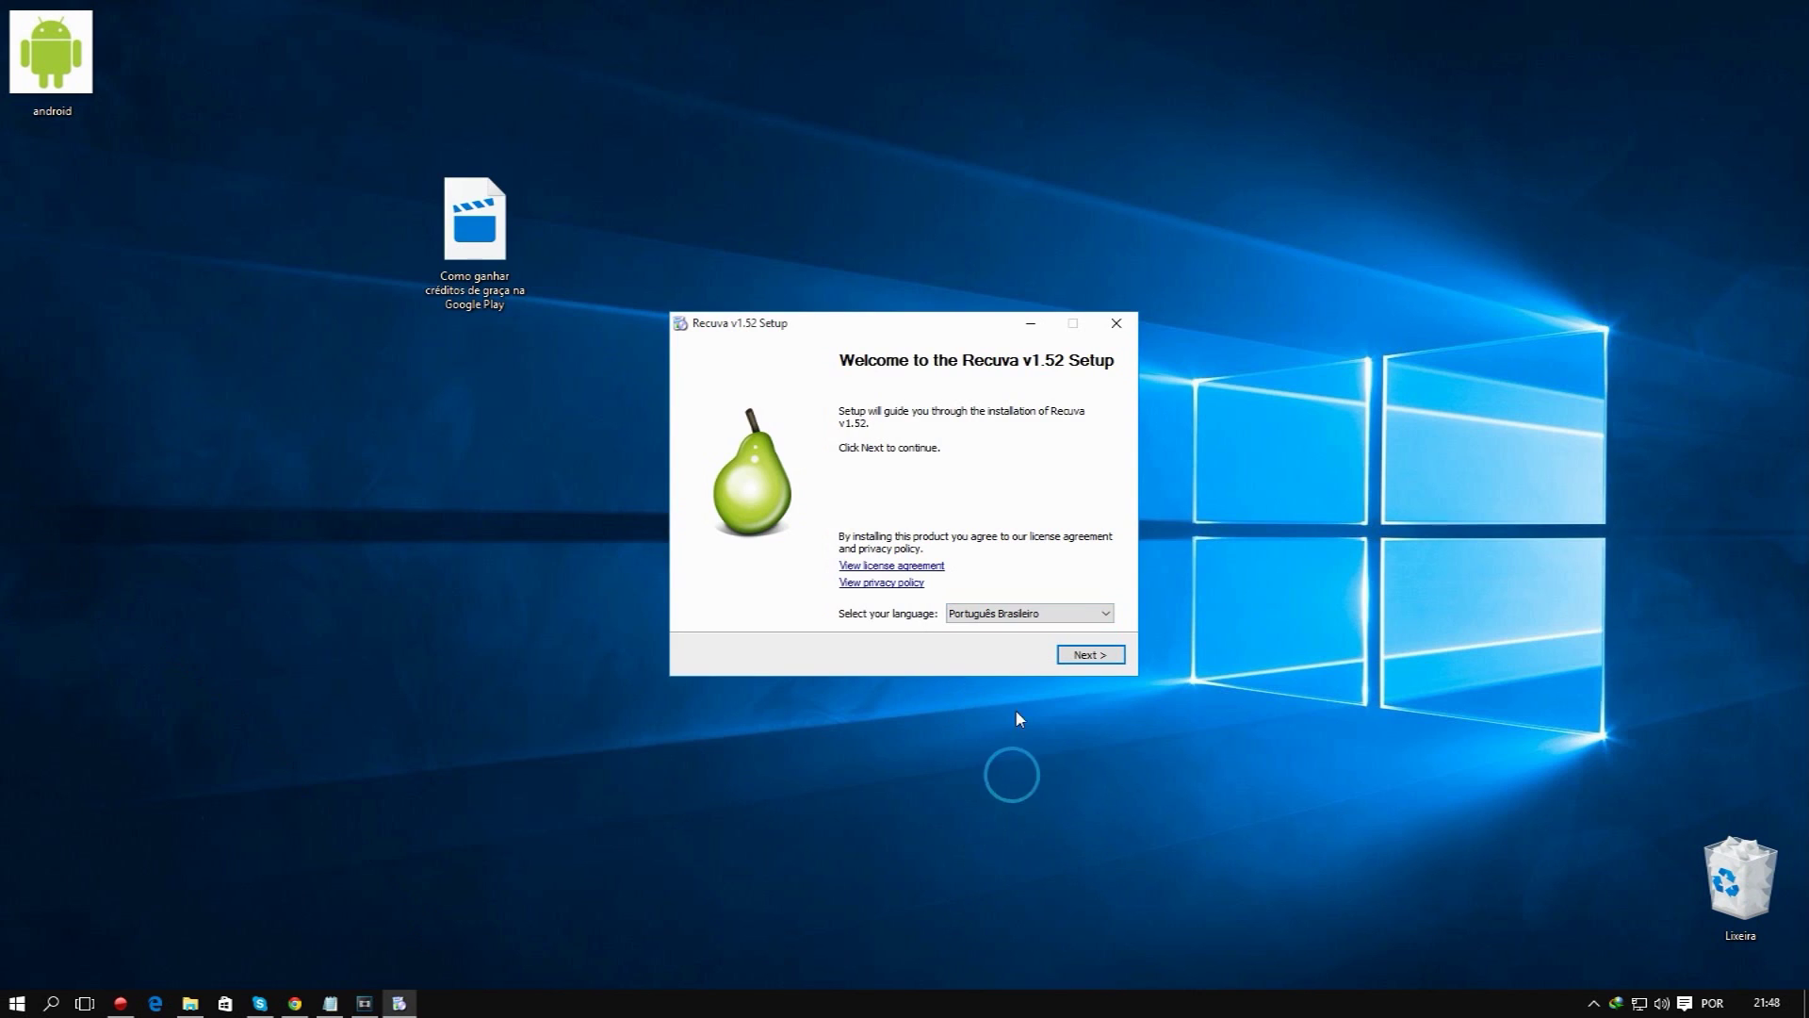
click(1075, 654)
click(1081, 662)
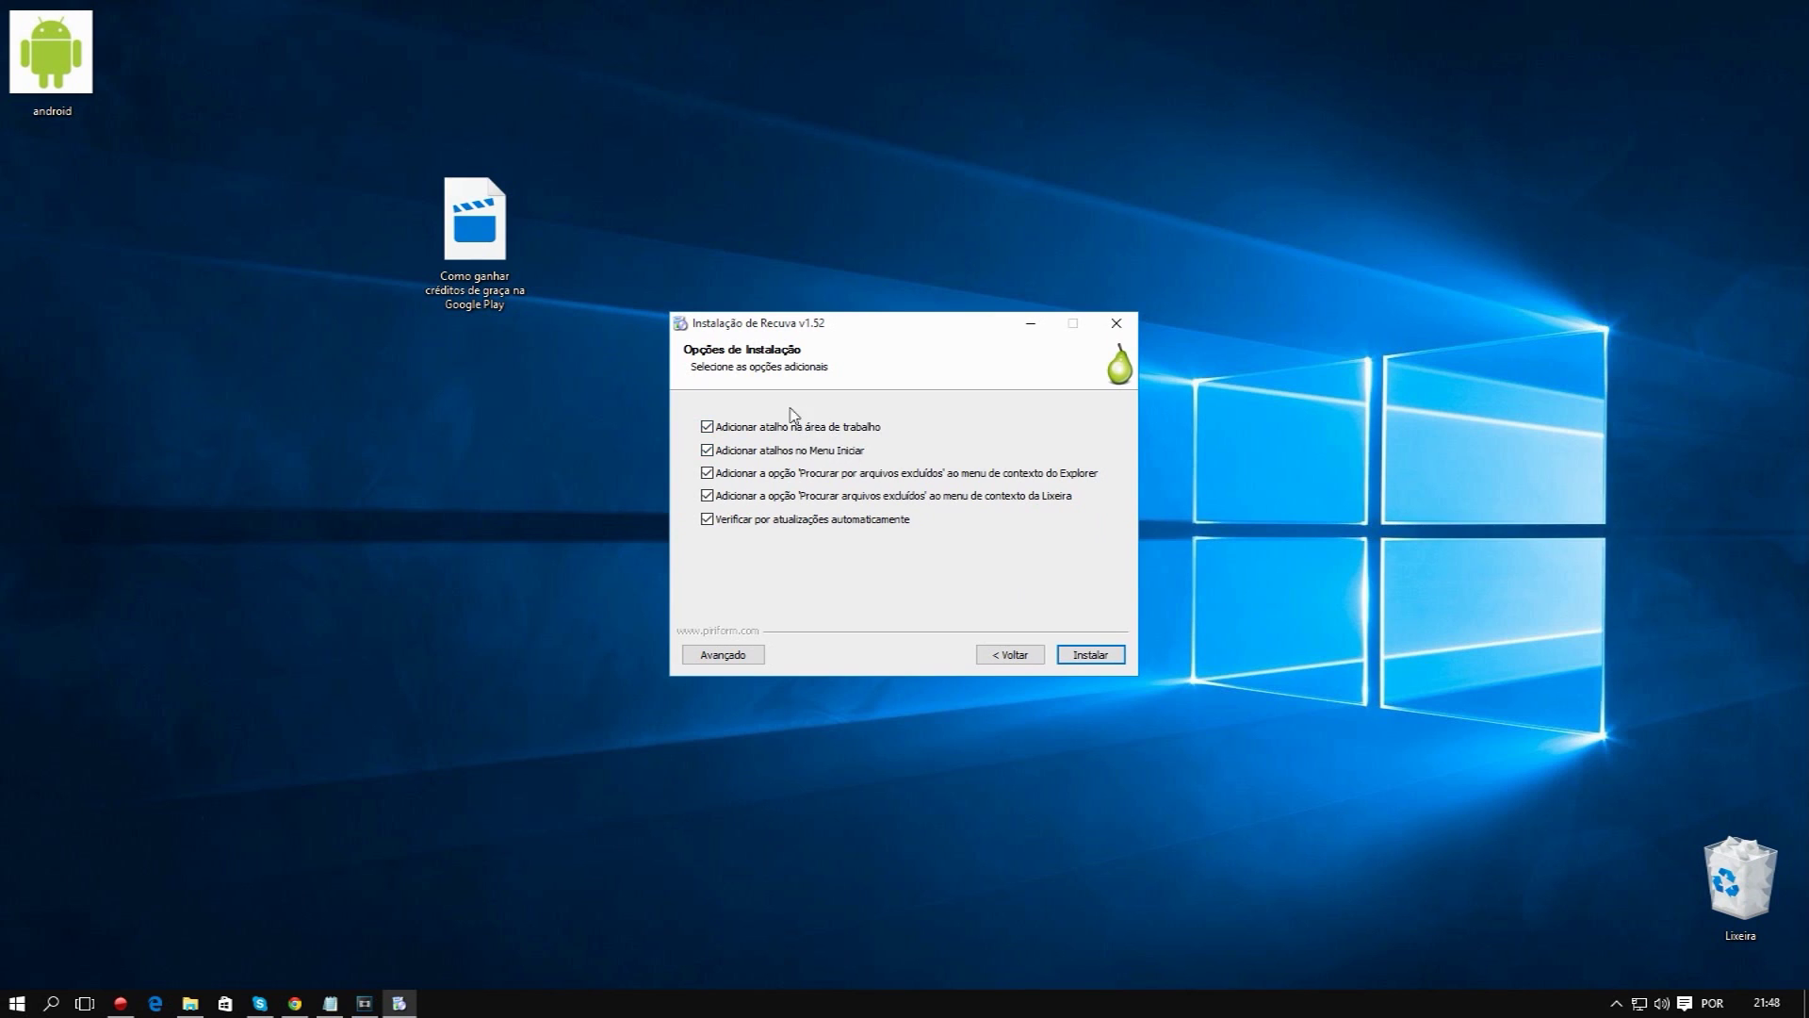
- Disable the Explorer and Lixeira context menu entries and automatic update checking, and install Recuva
click(709, 474)
click(707, 496)
click(760, 521)
click(1089, 655)
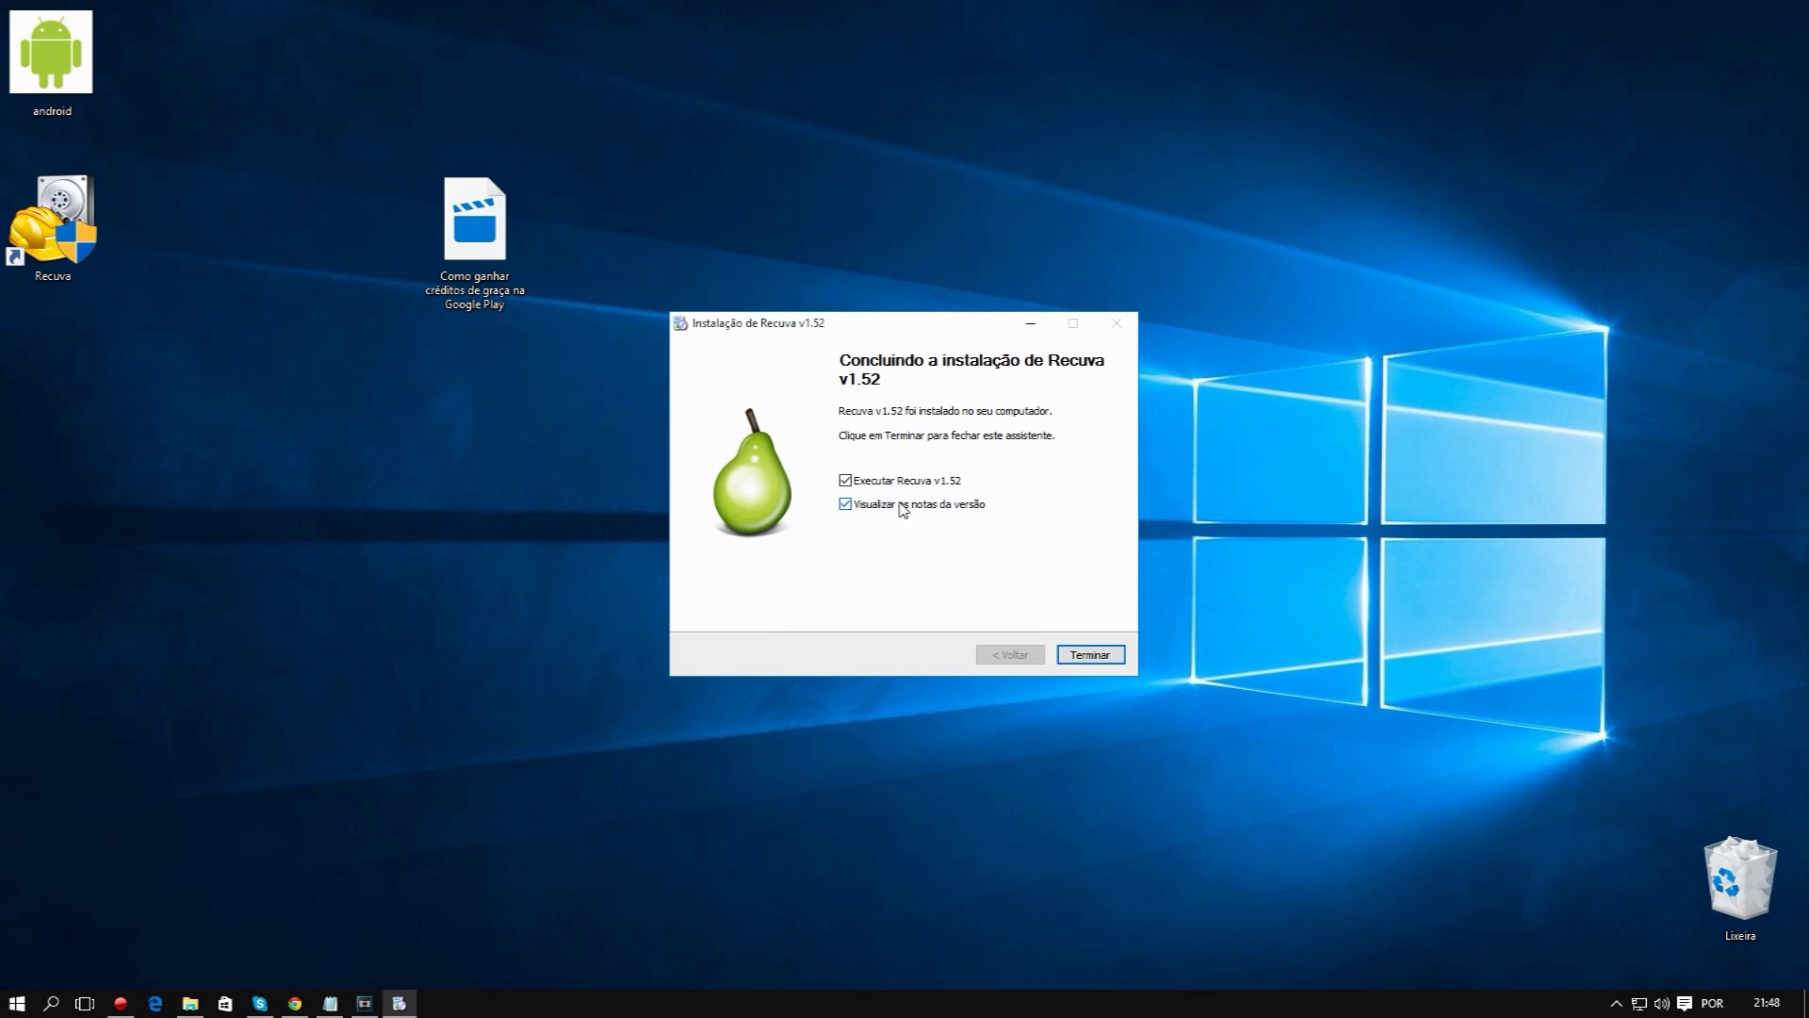
- Finish the setup without running Recuva or viewing the release notes
click(846, 480)
click(847, 504)
click(1089, 657)
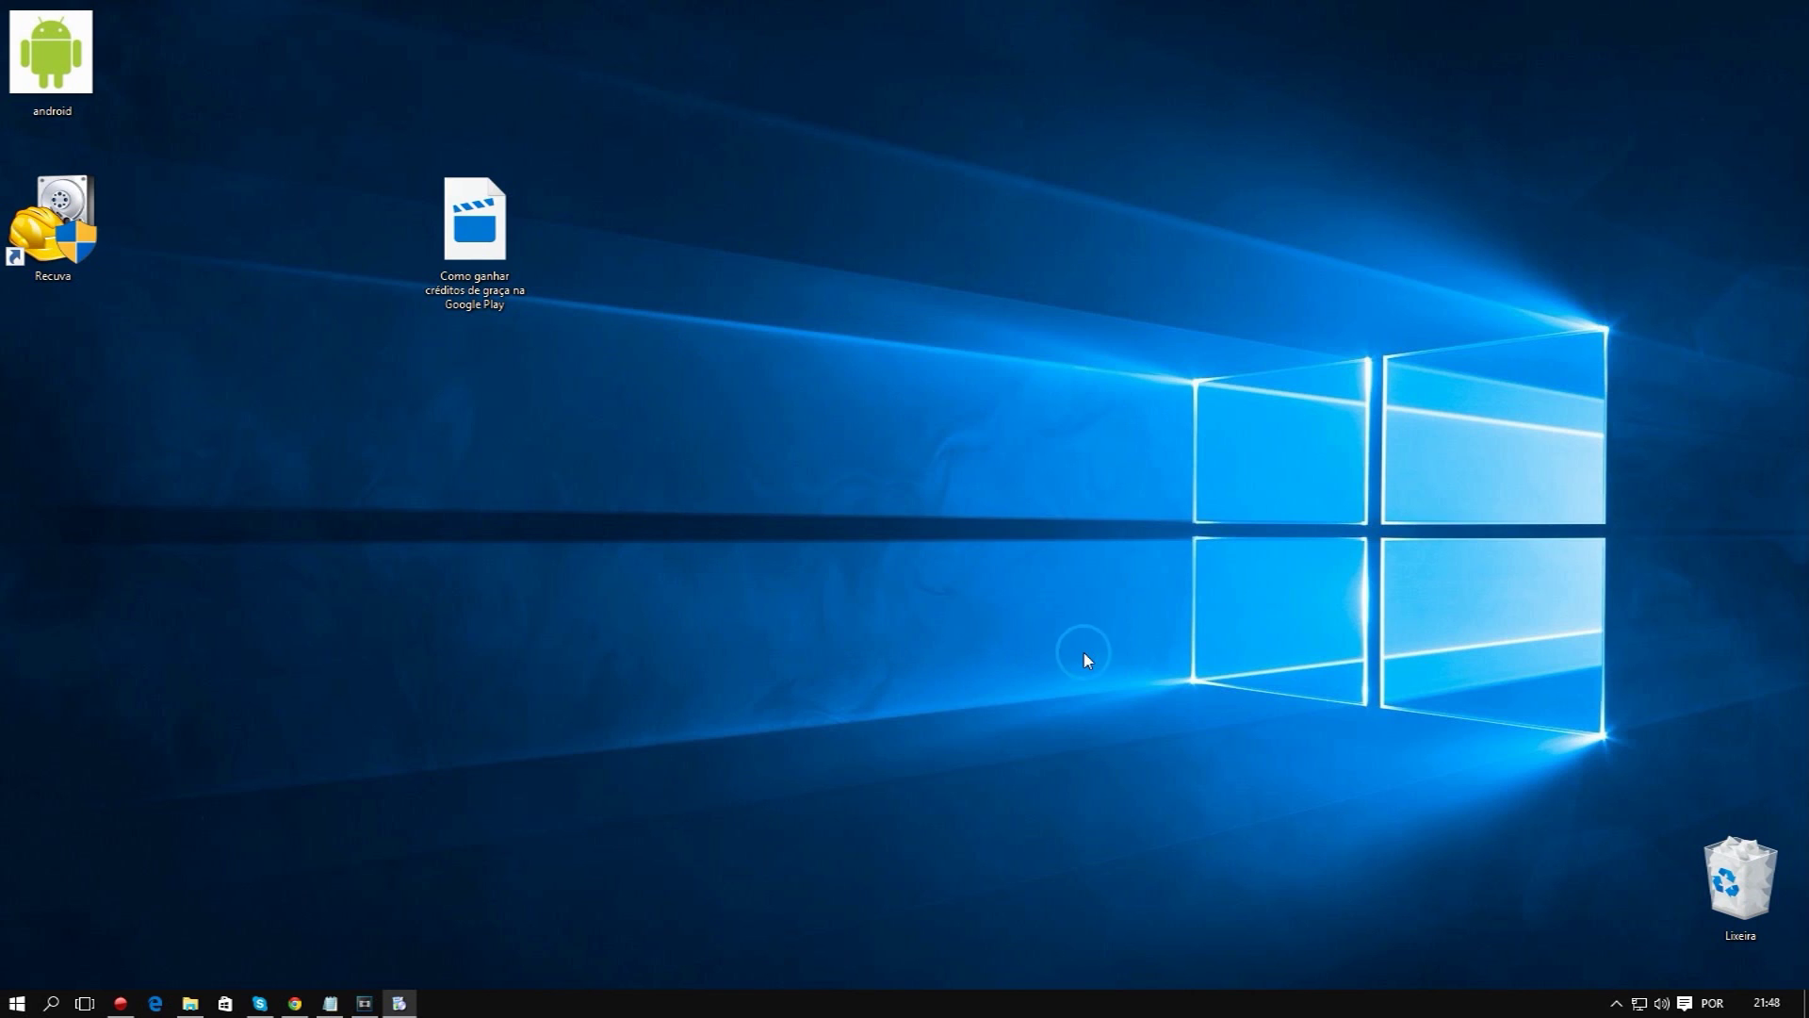
- Check the contents of the Recycle Bin and preview the android image on the desktop
double_click(1779, 897)
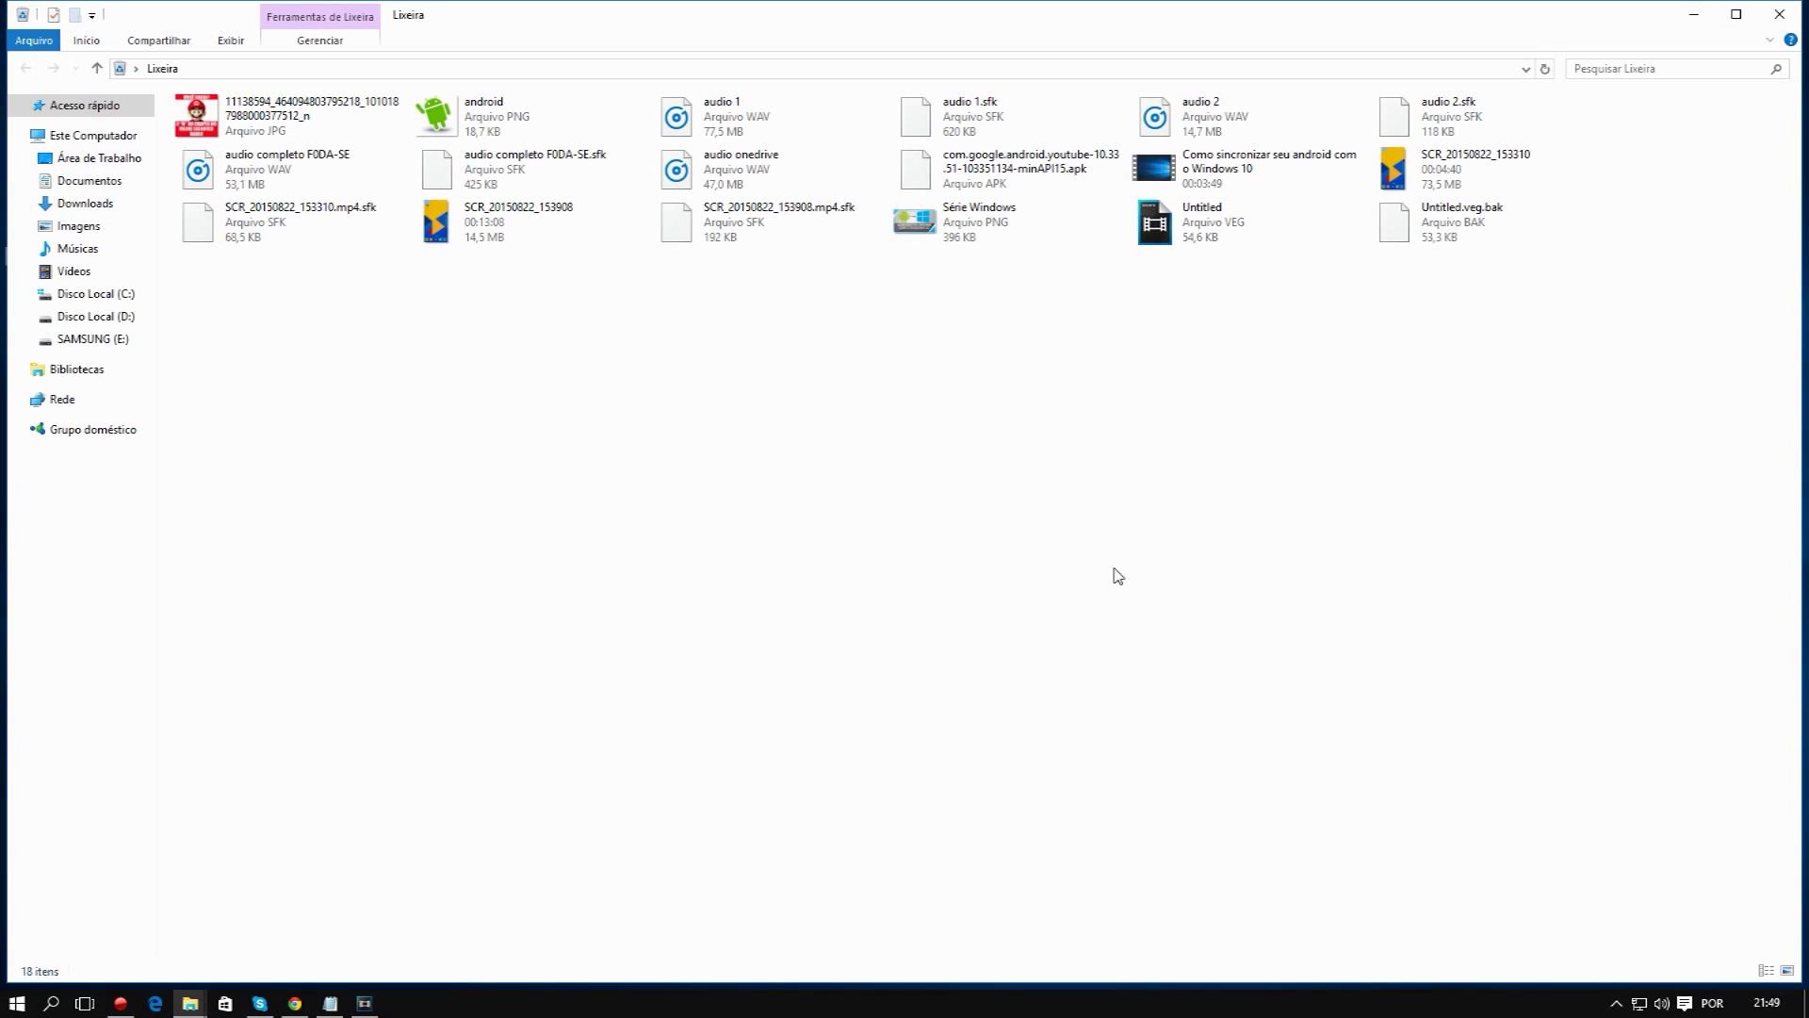
click(1779, 13)
drag(52, 94, 1093, 531)
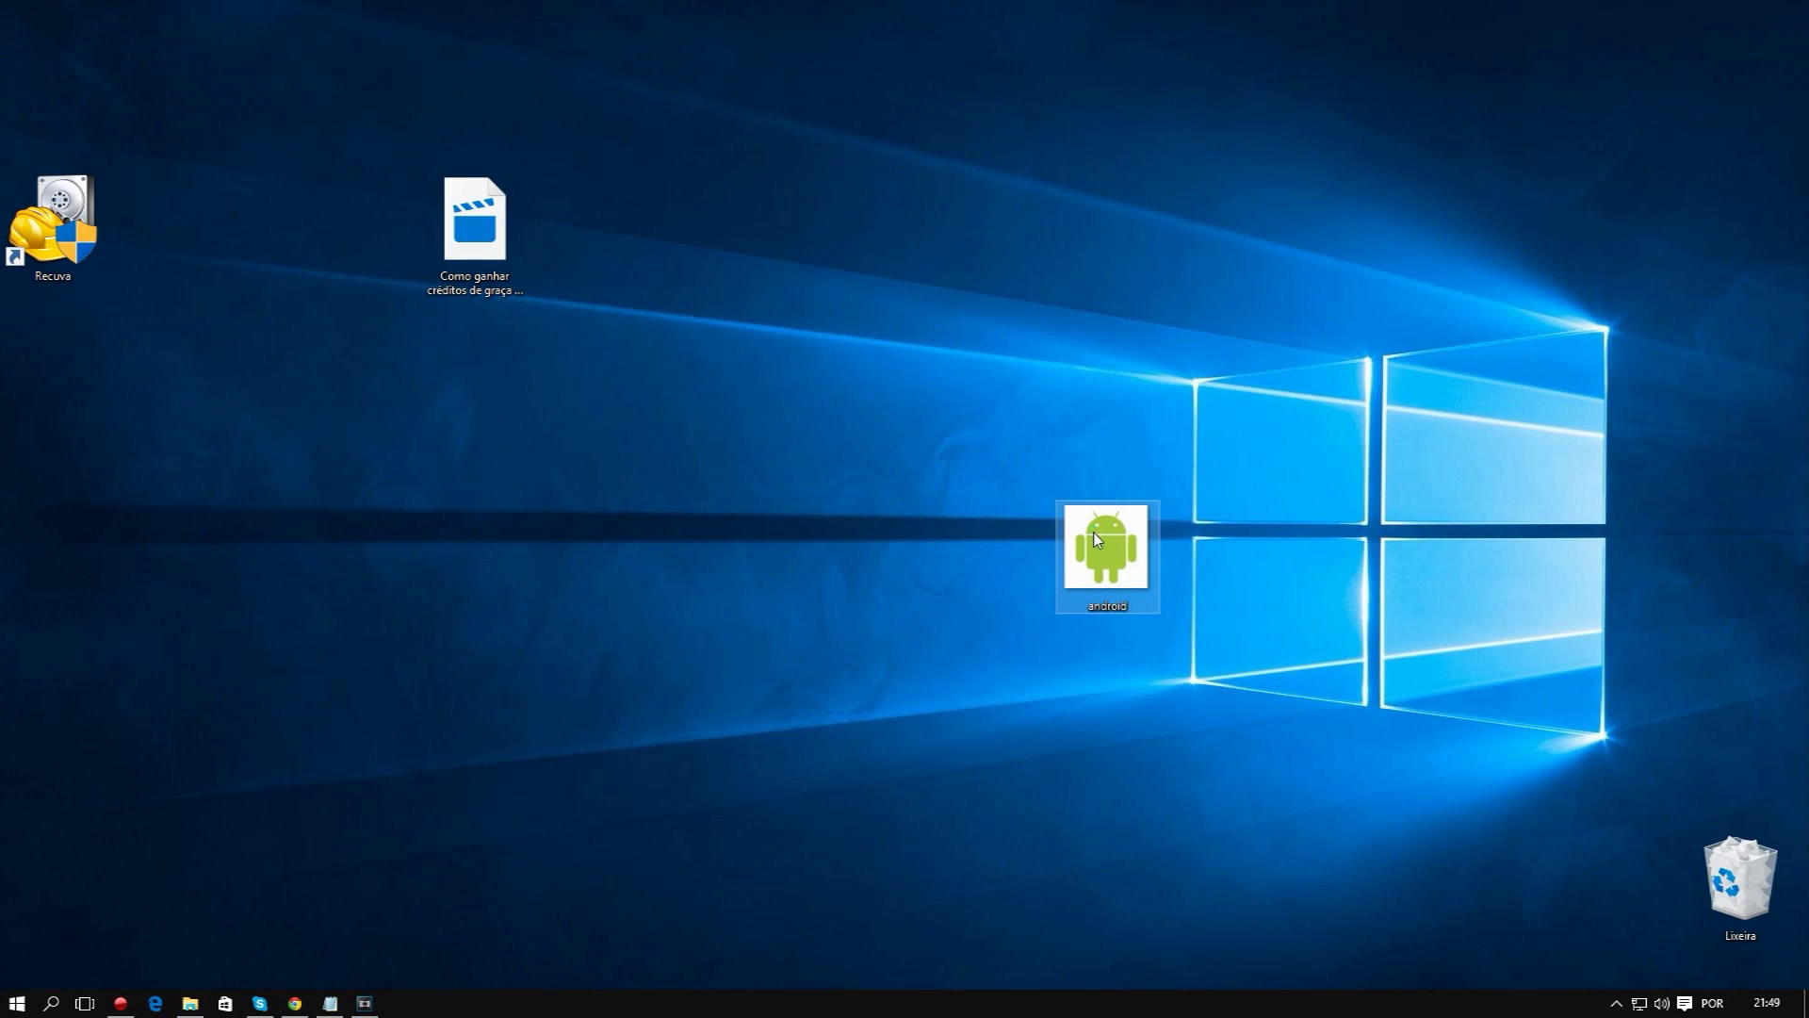
double_click(1093, 531)
click(1635, 99)
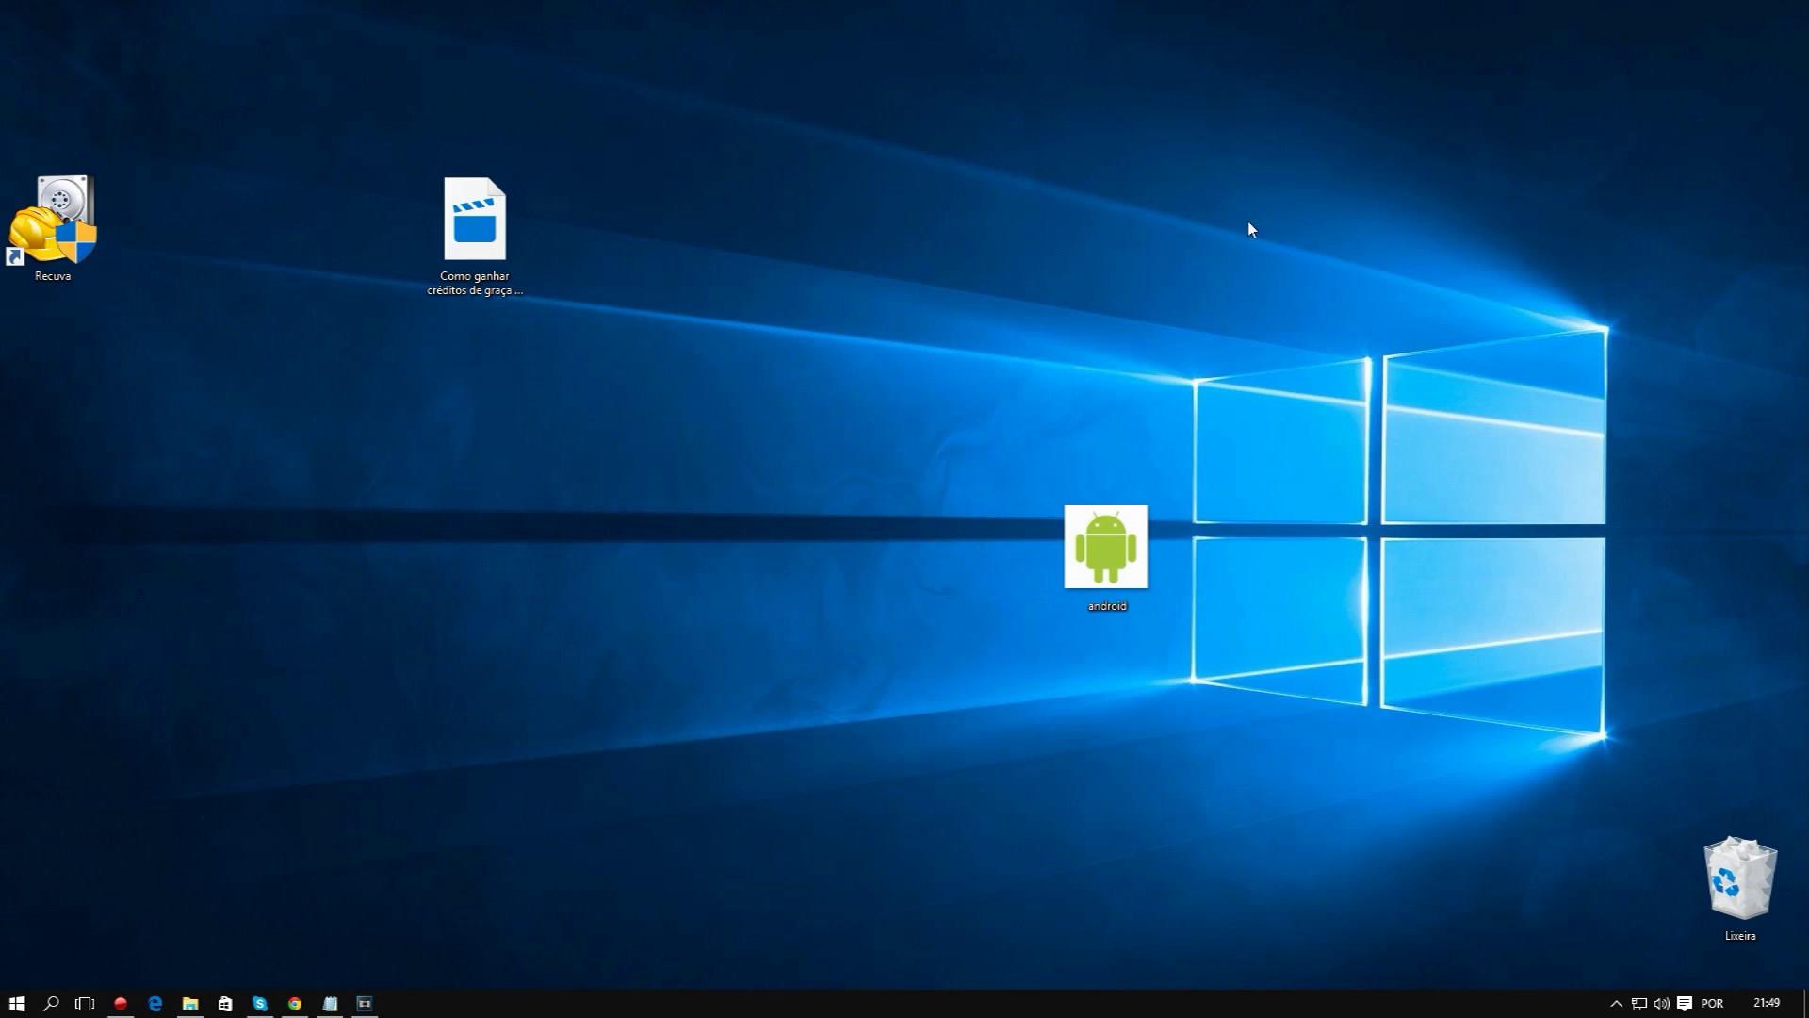
- Delete the android image from the desktop and permanently empty the Recycle Bin
drag(1074, 544, 1764, 865)
right_click(1746, 891)
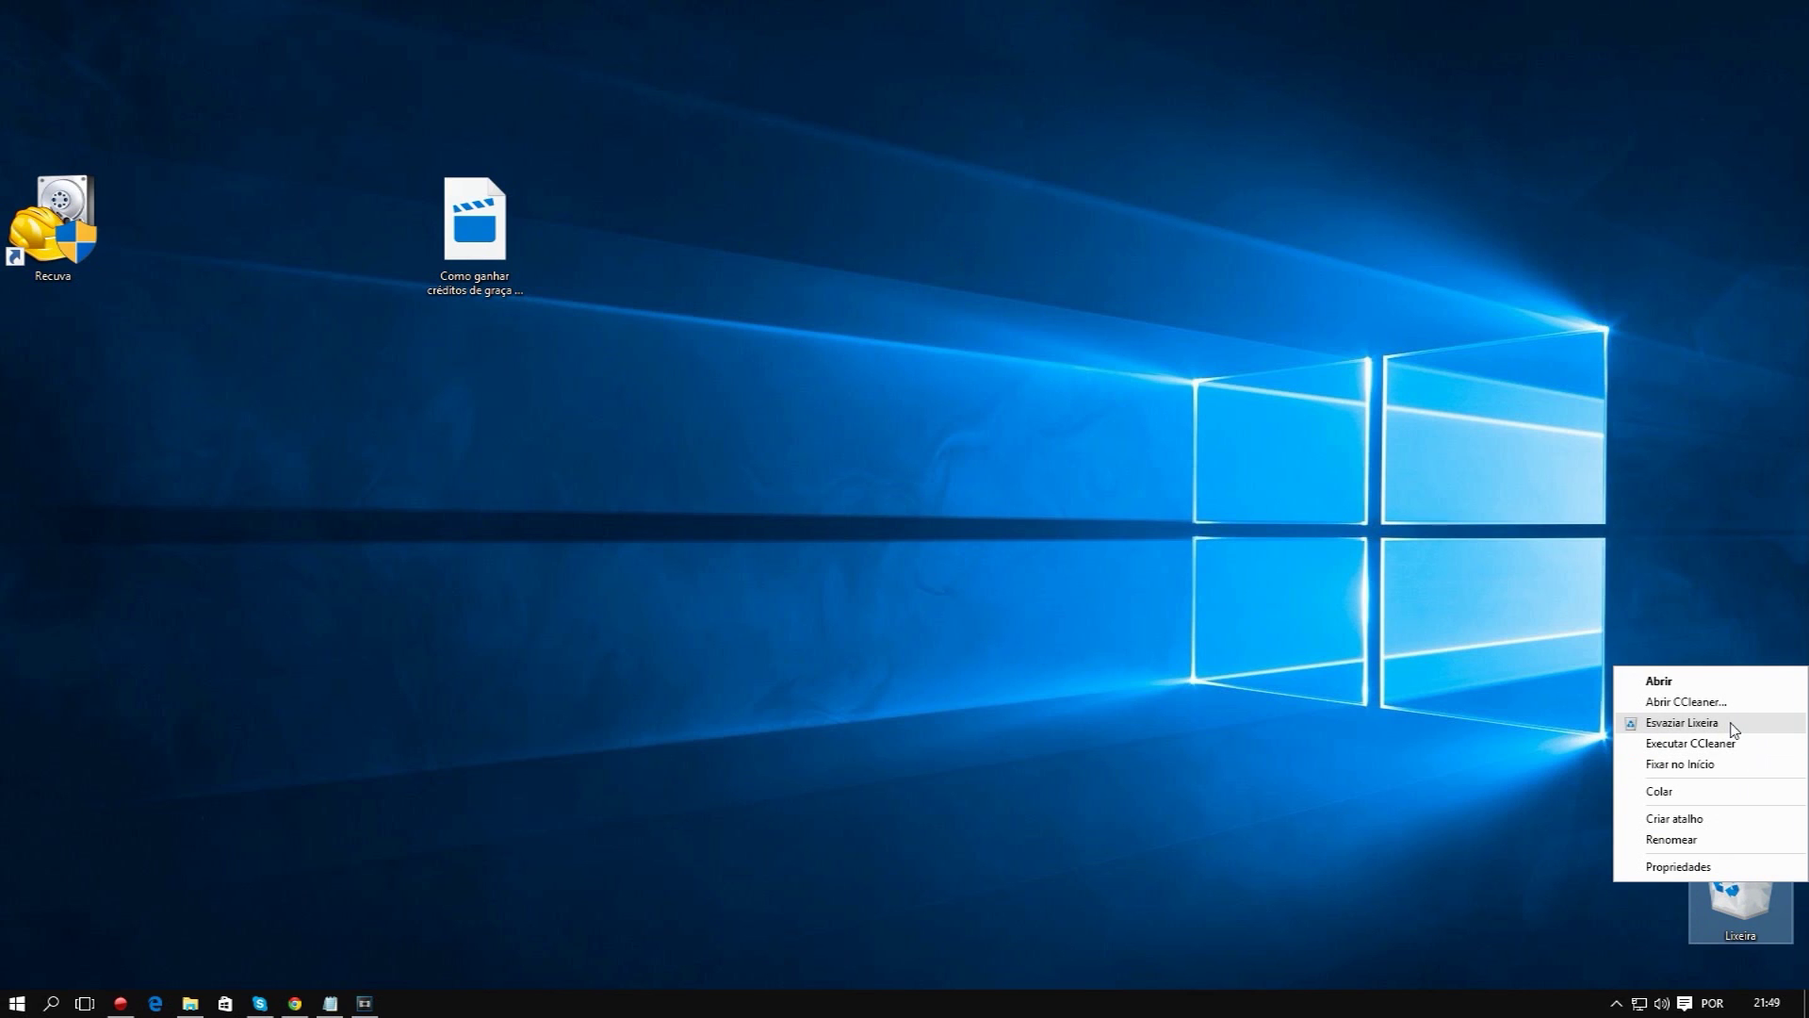
click(1681, 724)
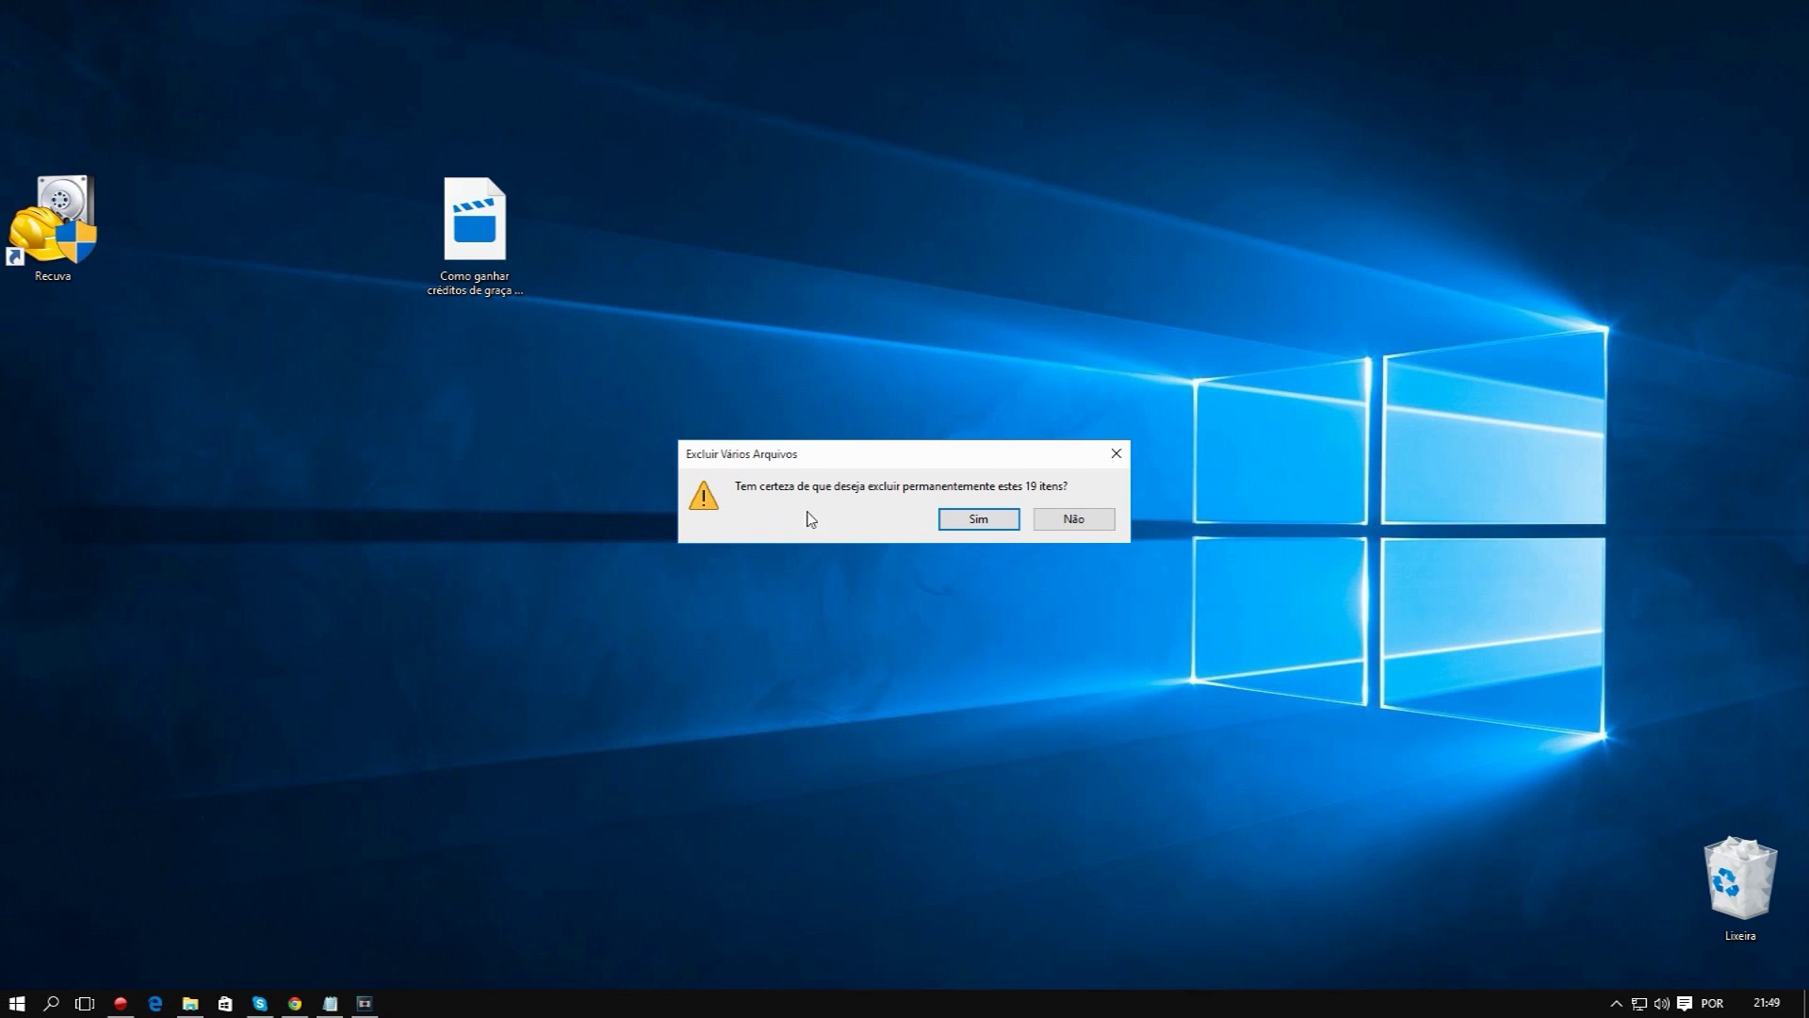
click(978, 524)
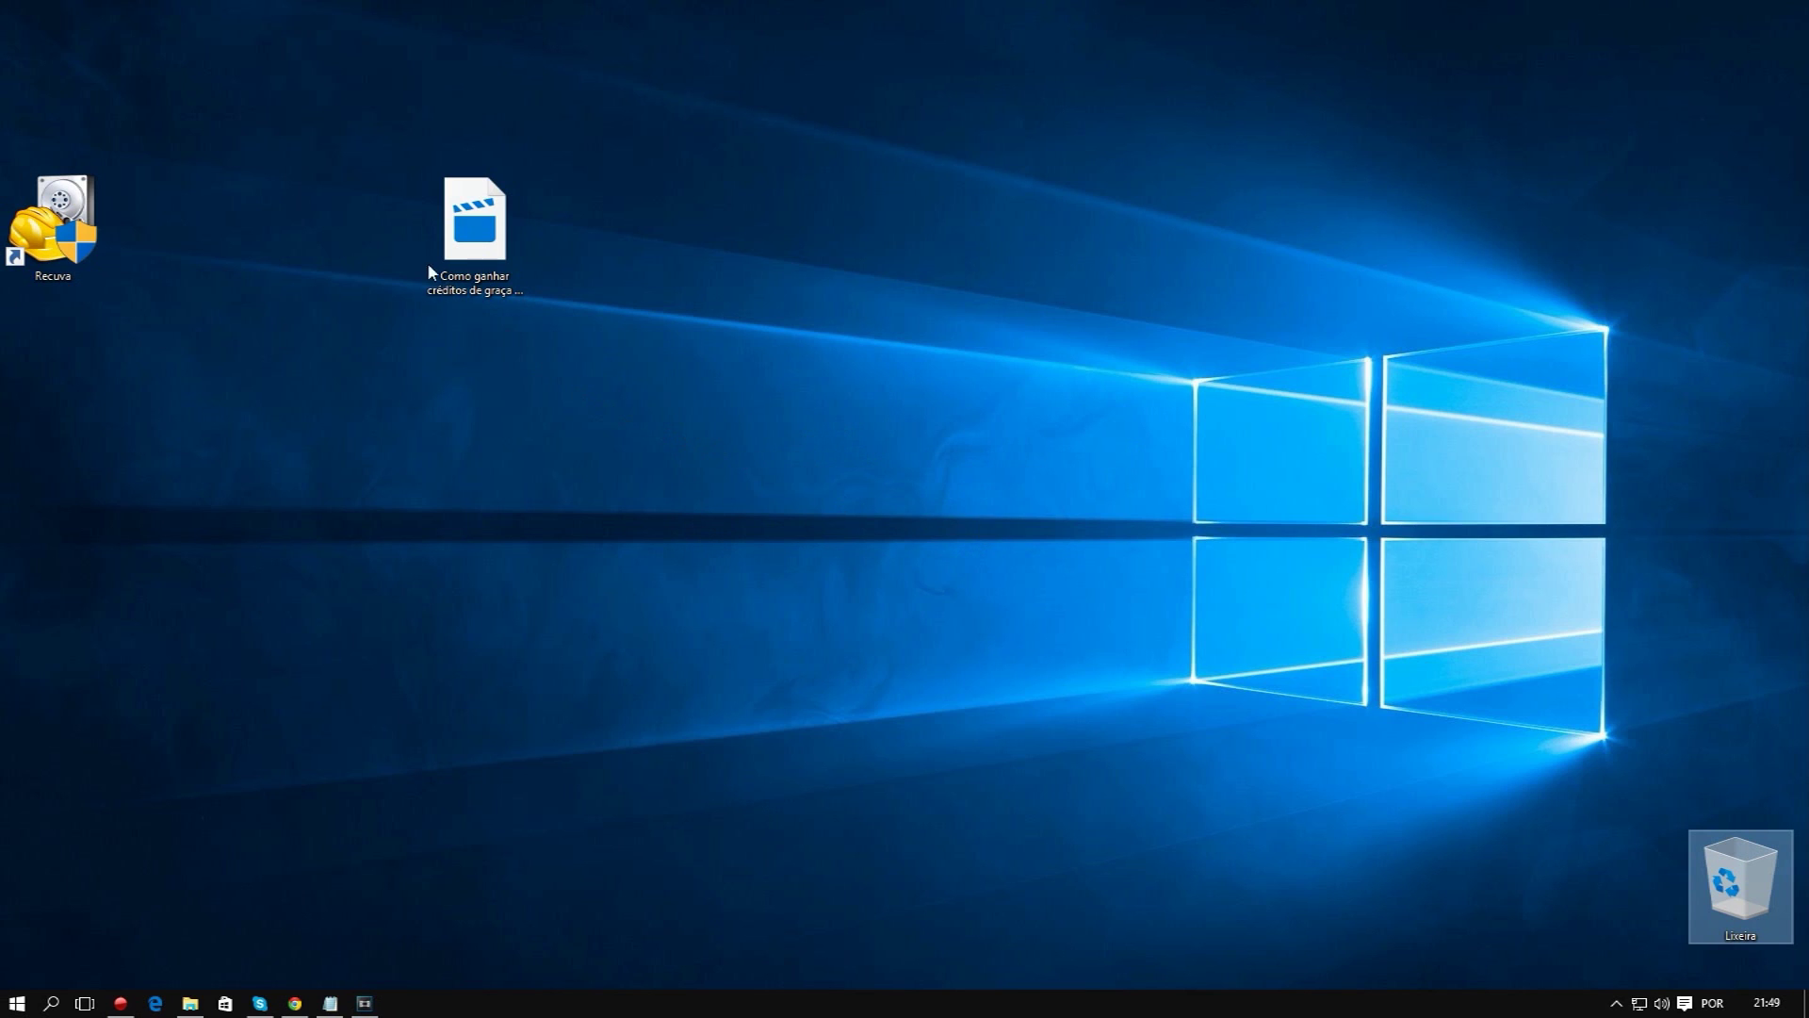
- Launch Recuva, keep its wizard enabled at startup and choose Imagens as the file type to recover
double_click(38, 117)
click(992, 554)
click(802, 646)
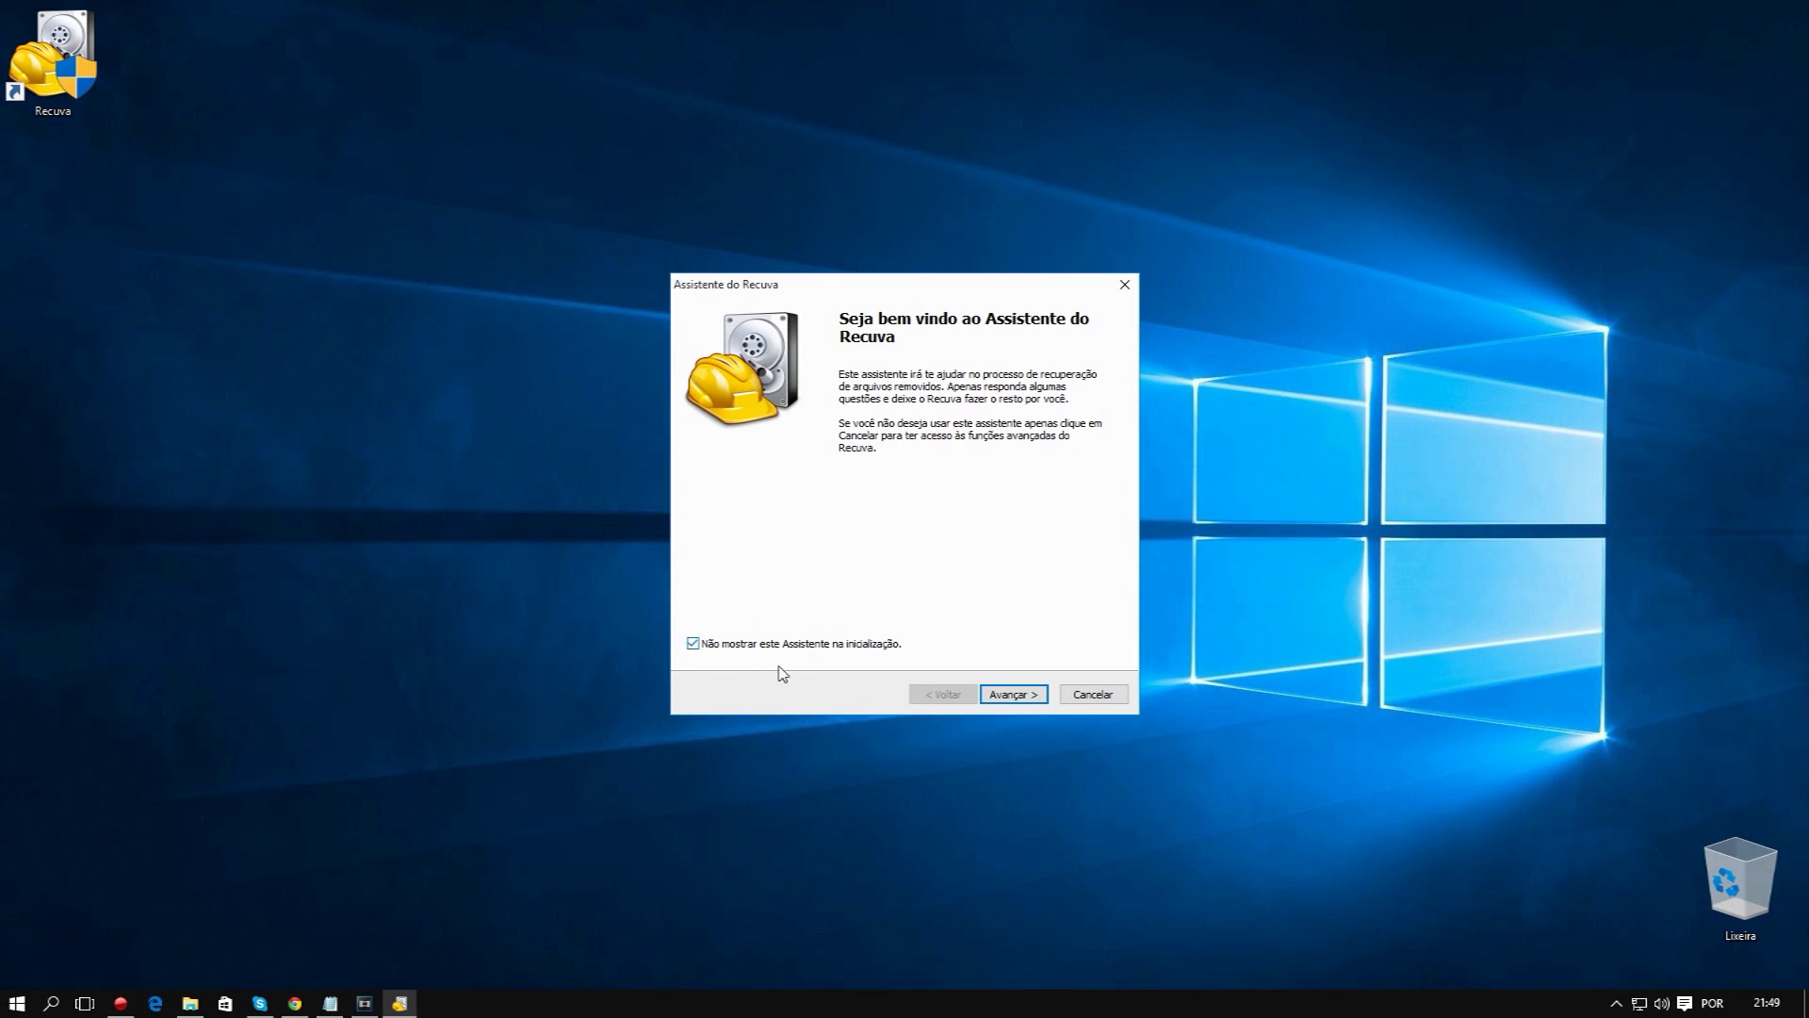
click(1010, 702)
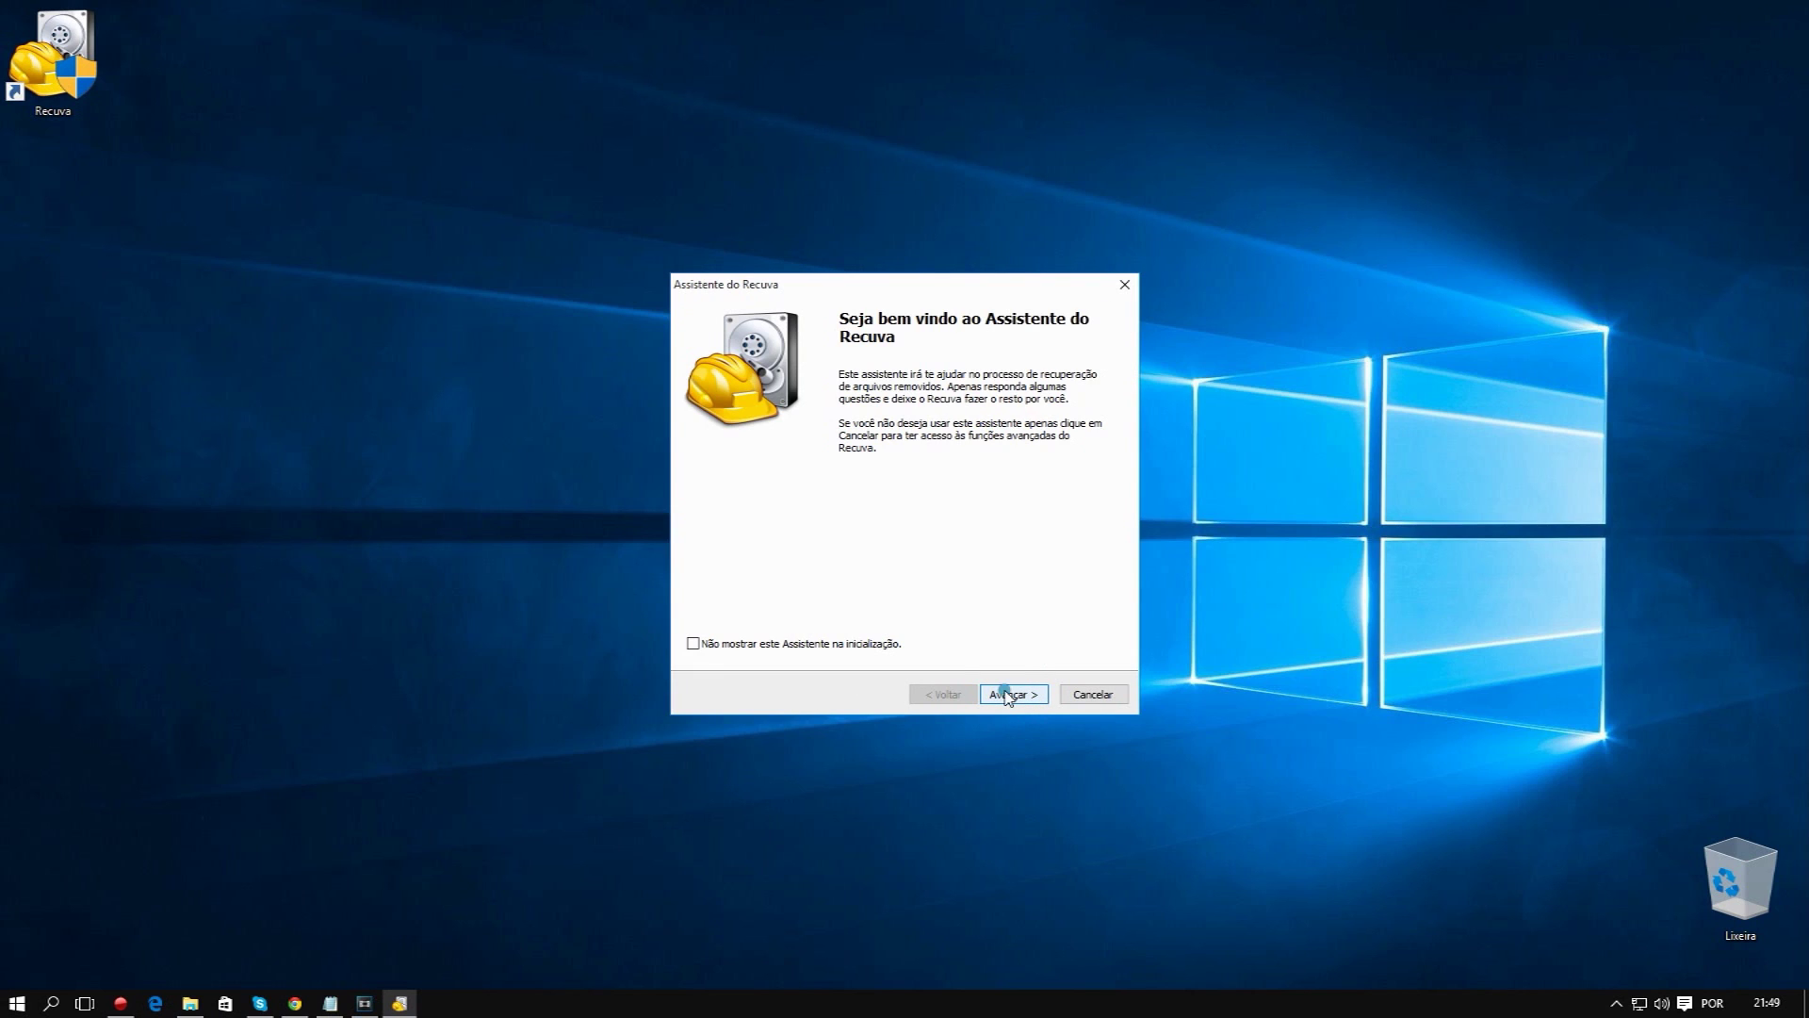
click(1007, 695)
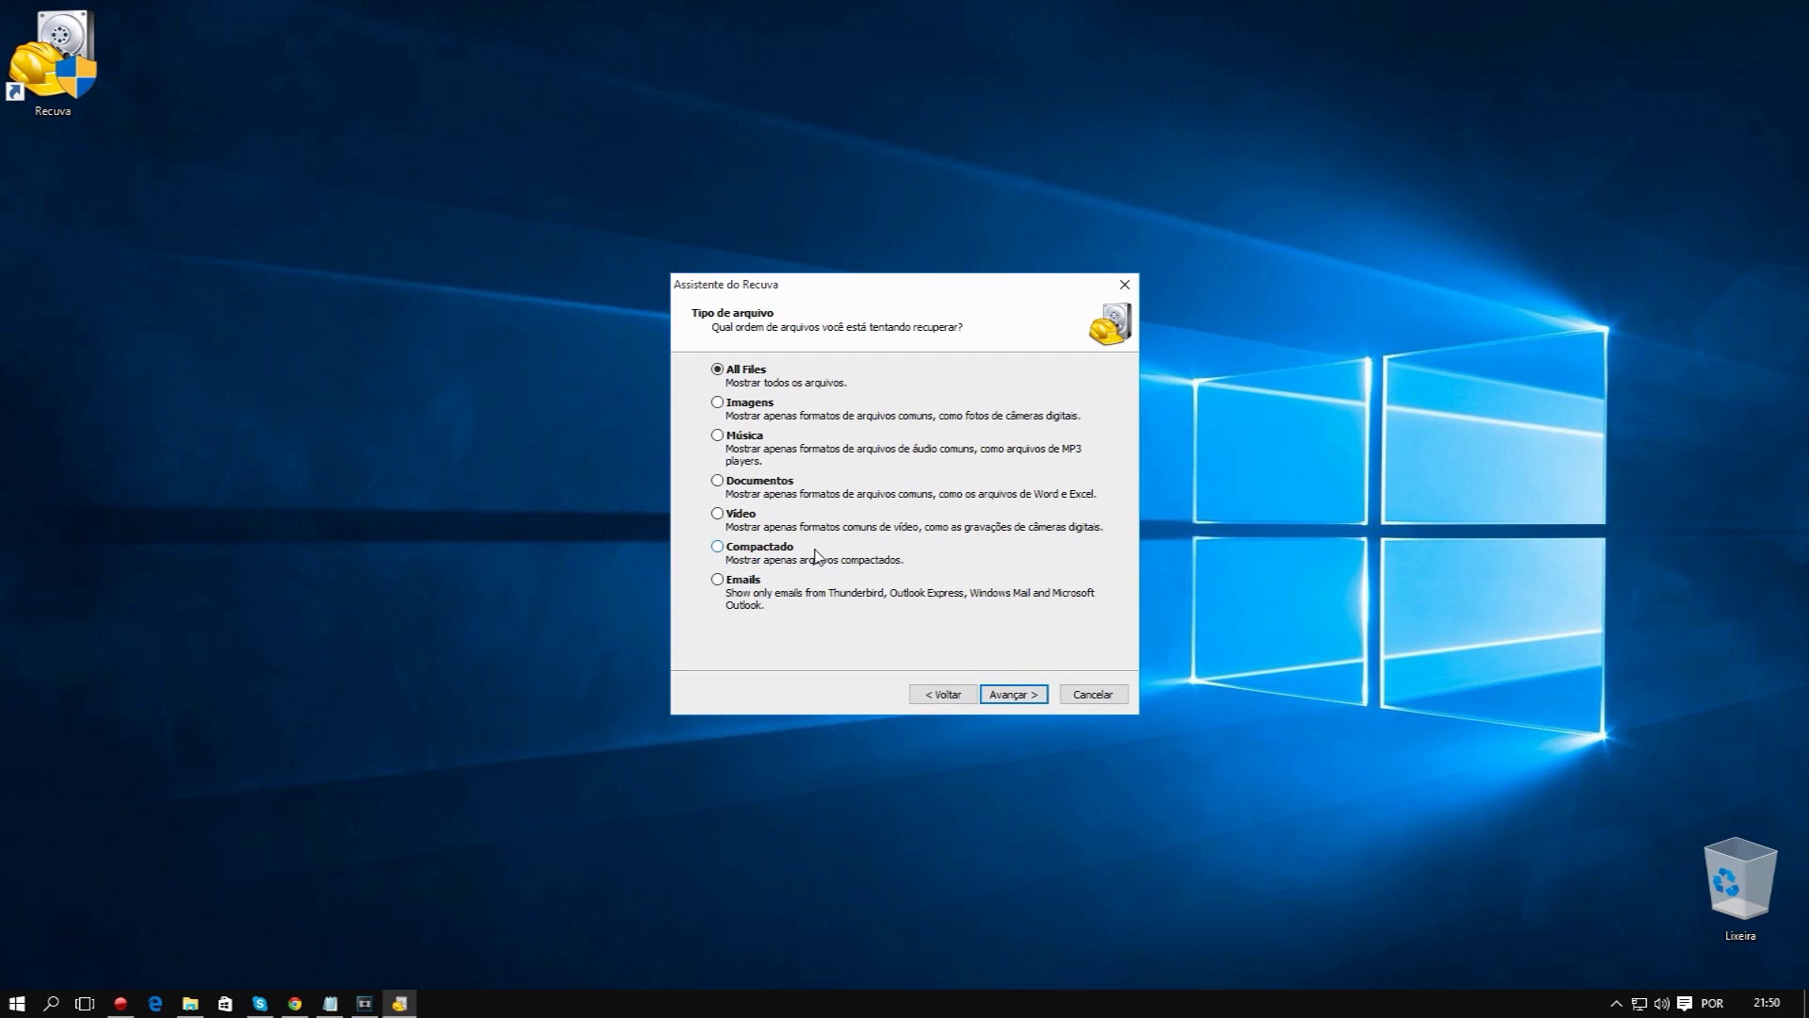
click(720, 404)
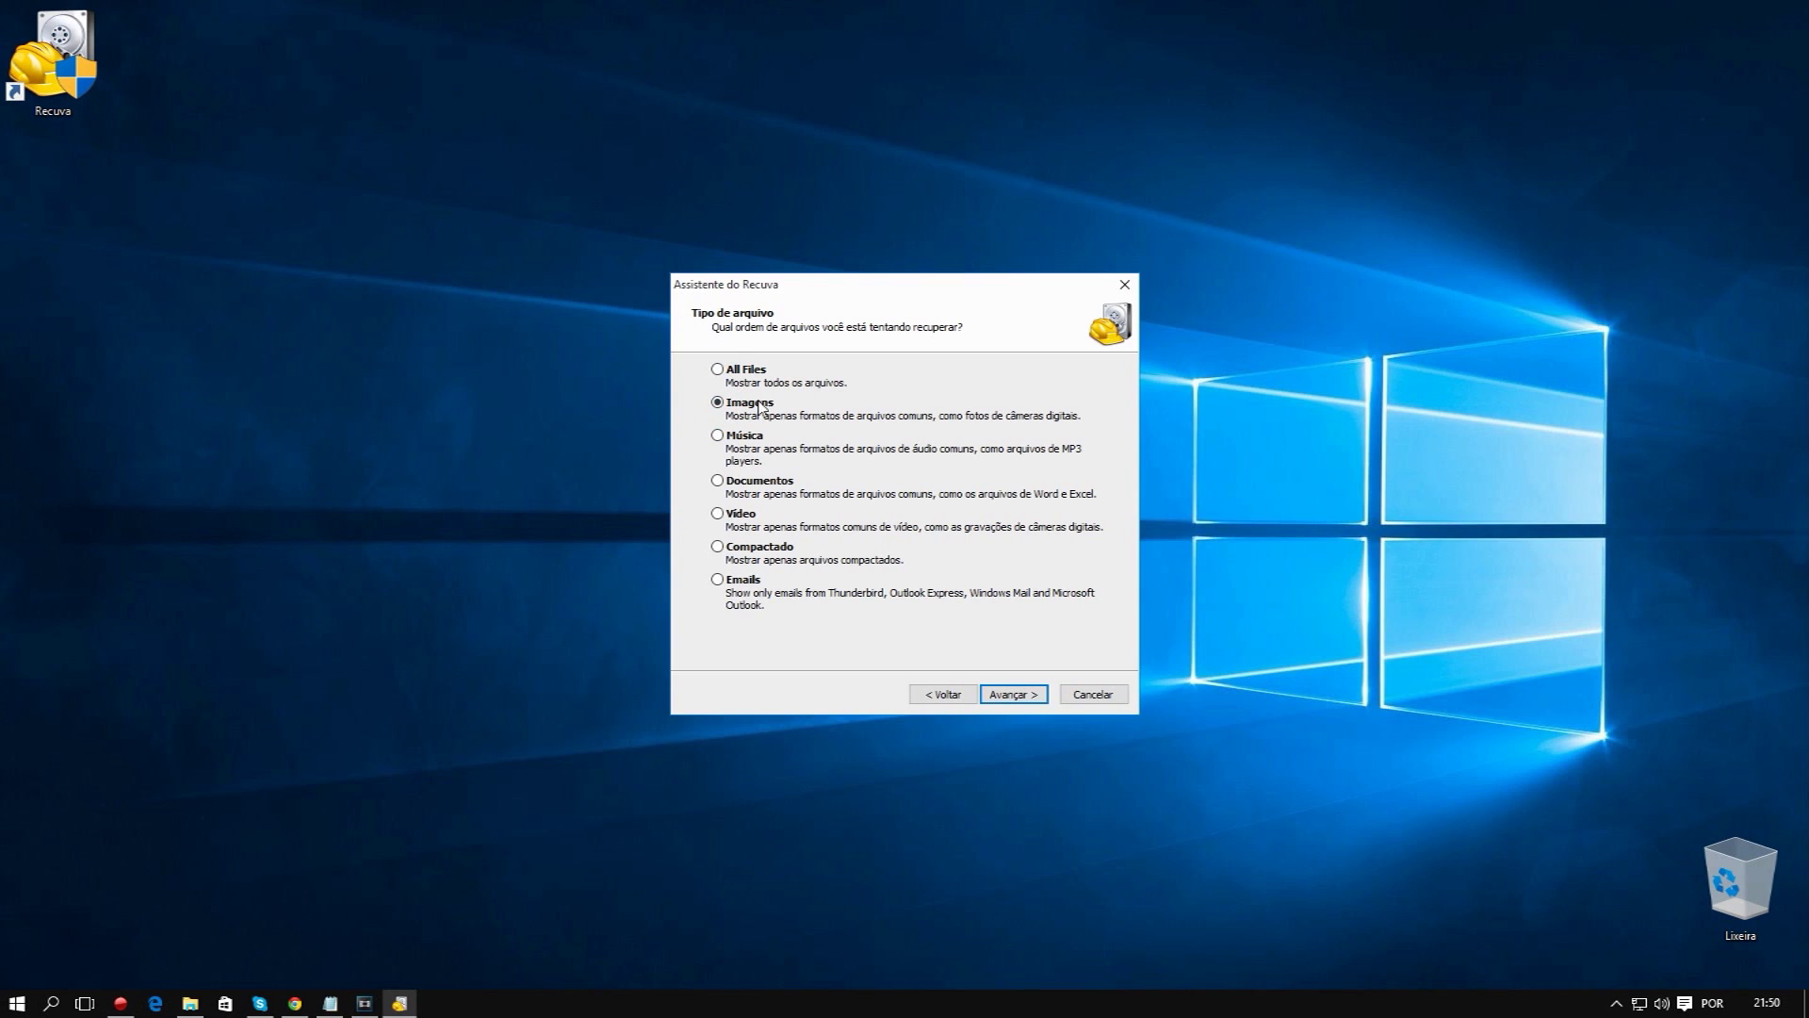
click(1009, 697)
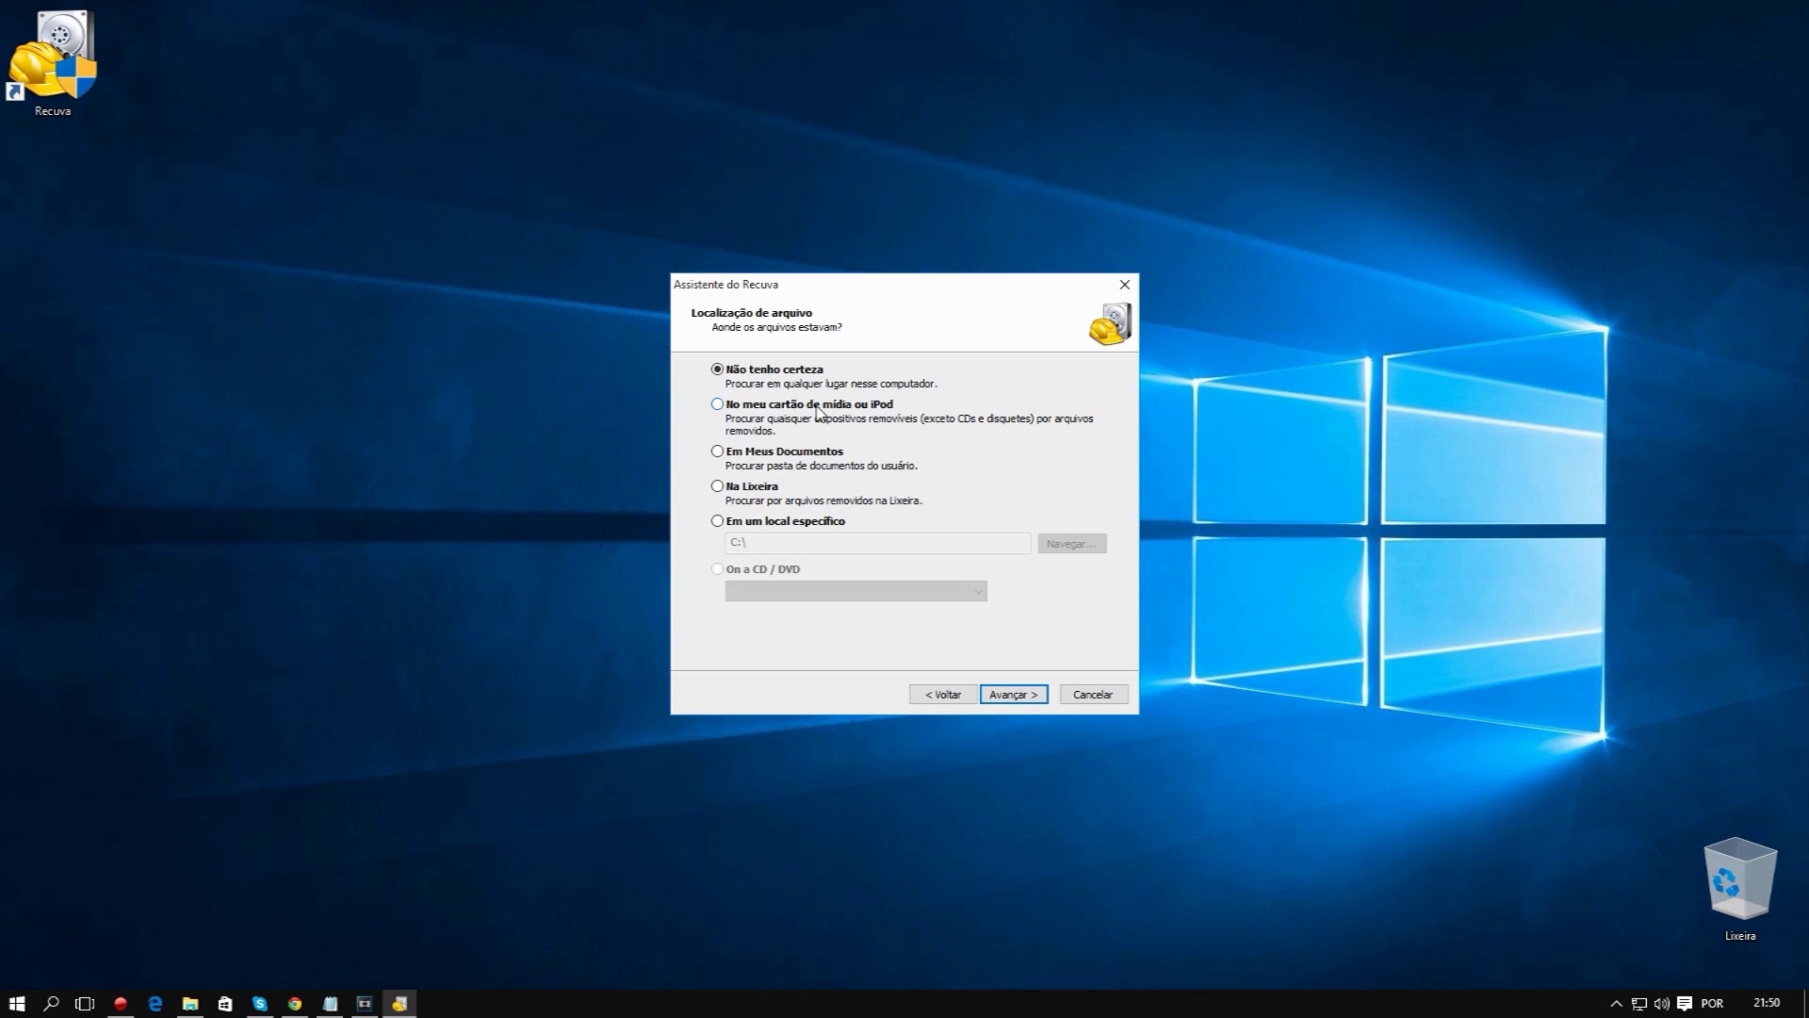
click(718, 451)
click(732, 489)
click(771, 524)
click(1072, 546)
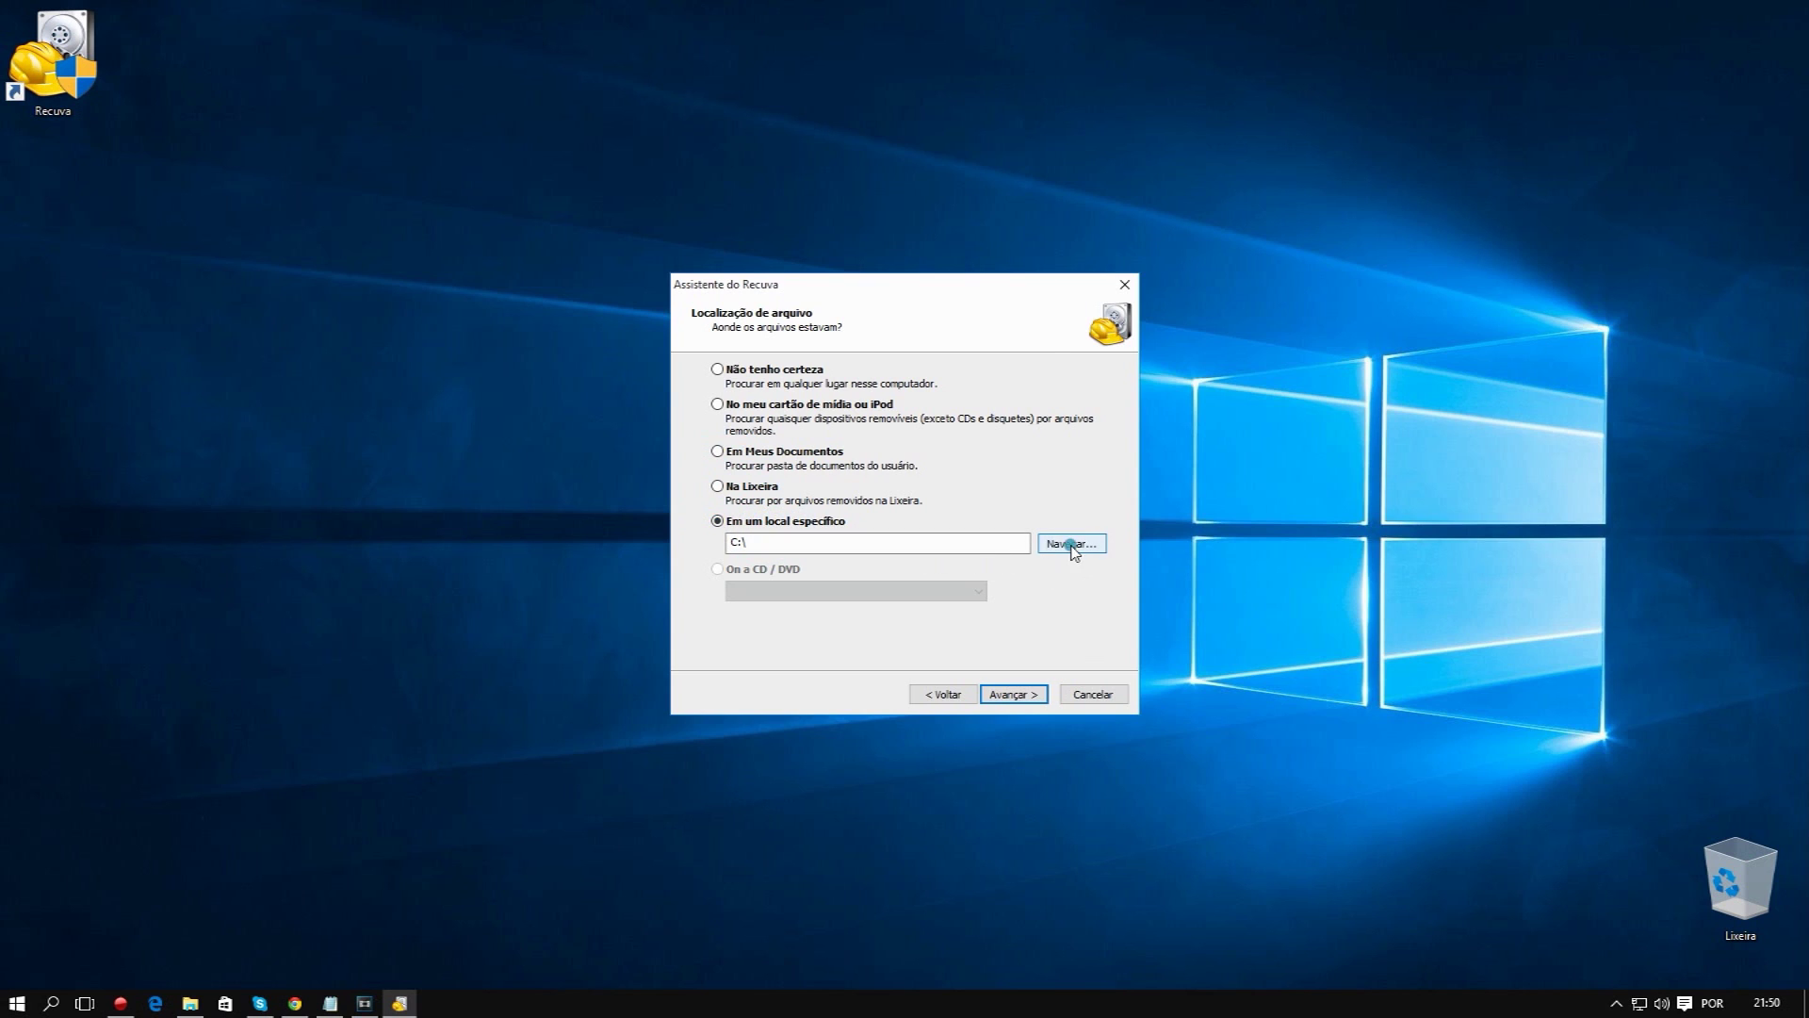
click(1005, 649)
- Set the search location to Na Lixeira and start the scan without deep scanning
click(718, 485)
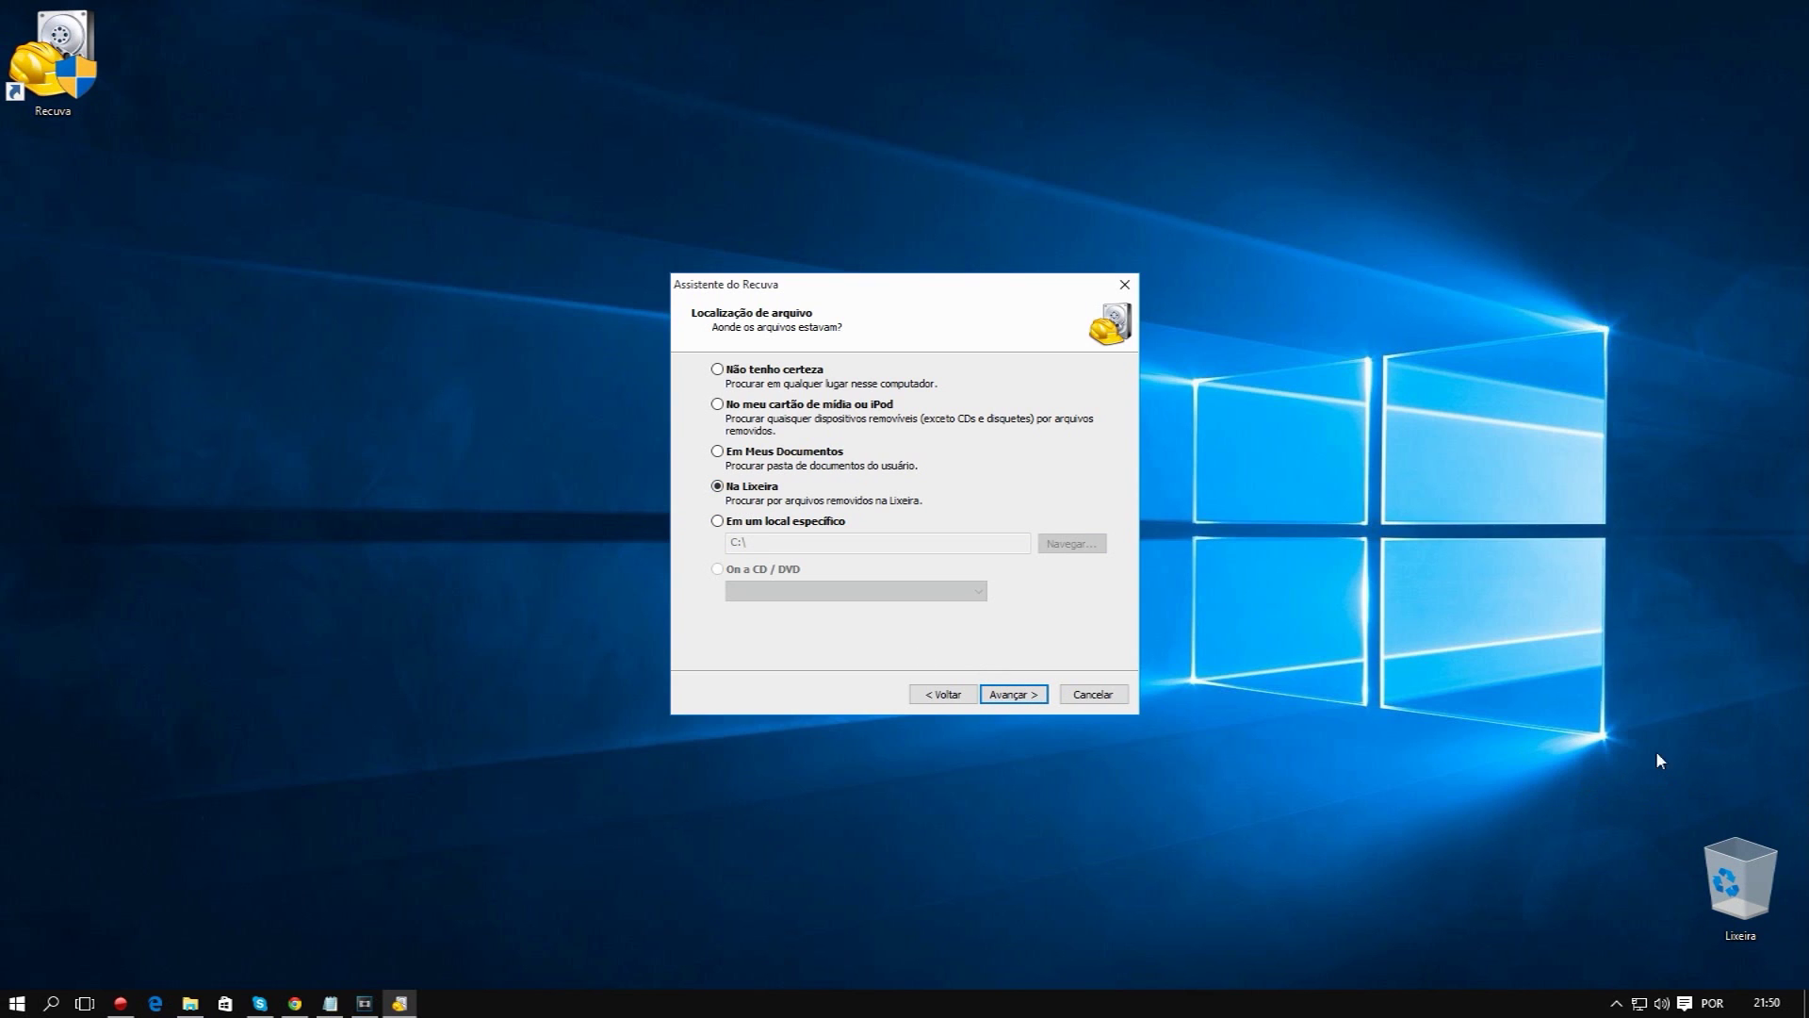
click(1020, 700)
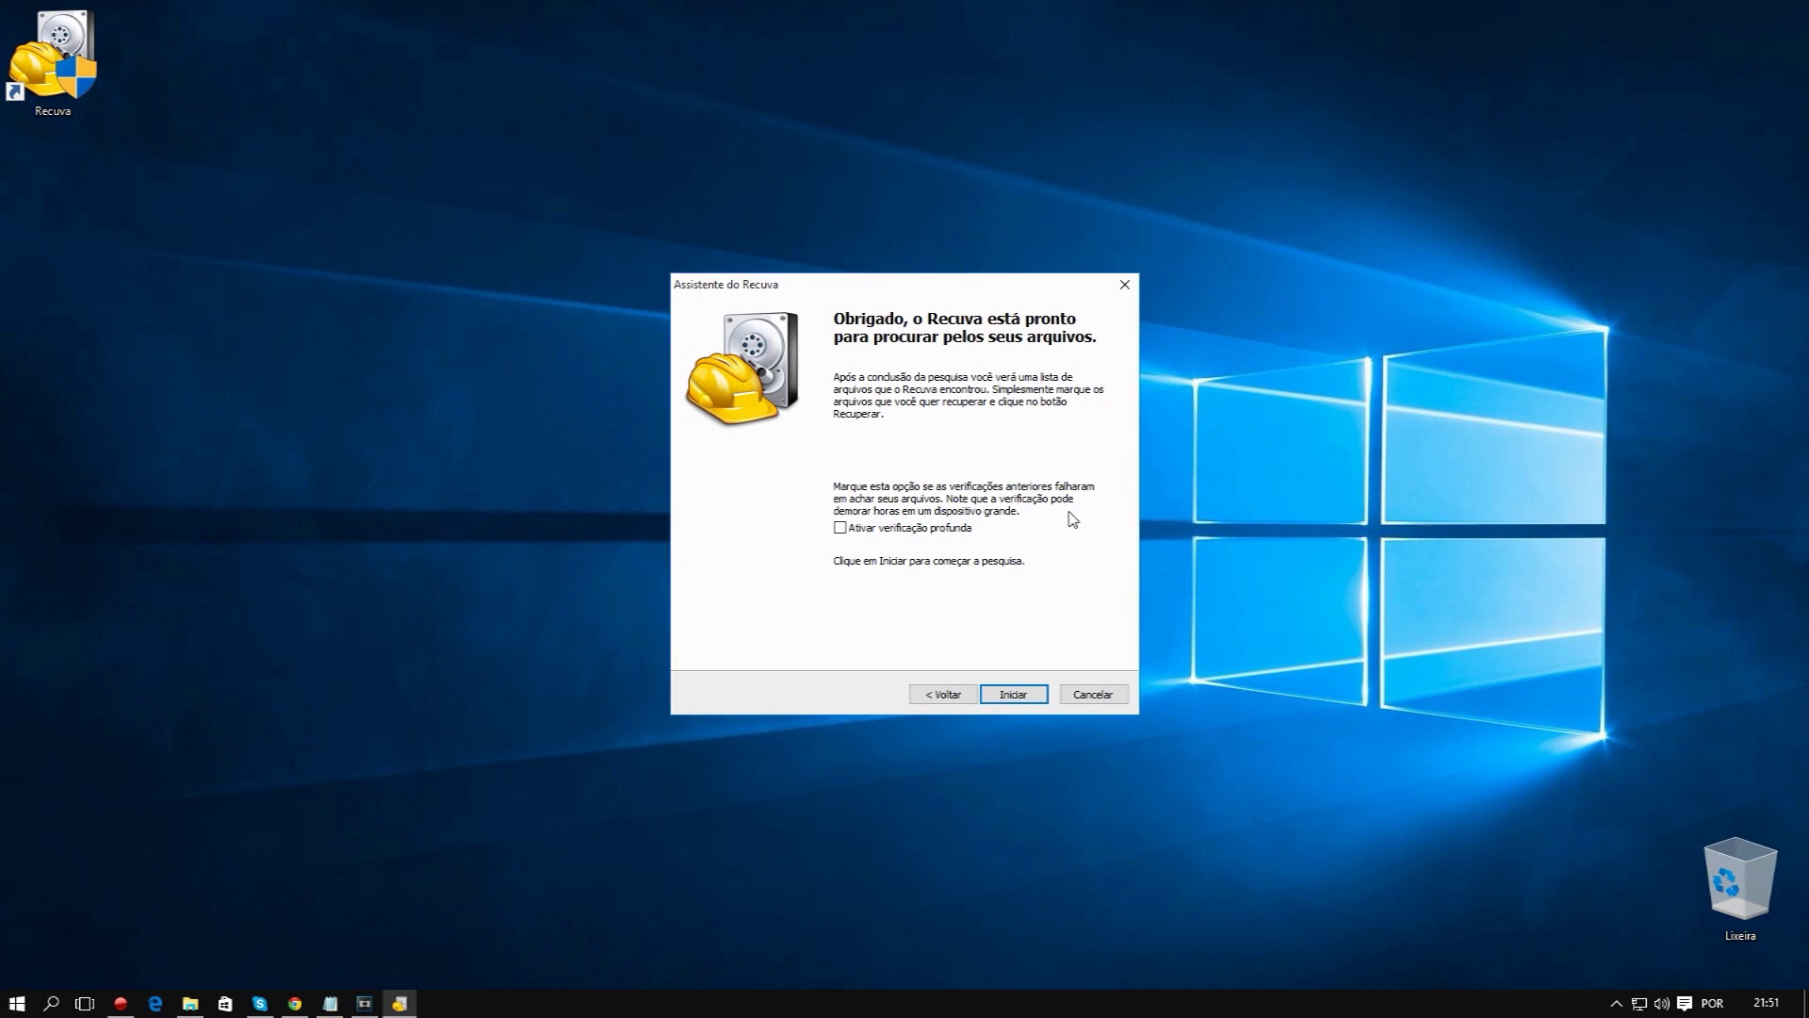
click(1004, 694)
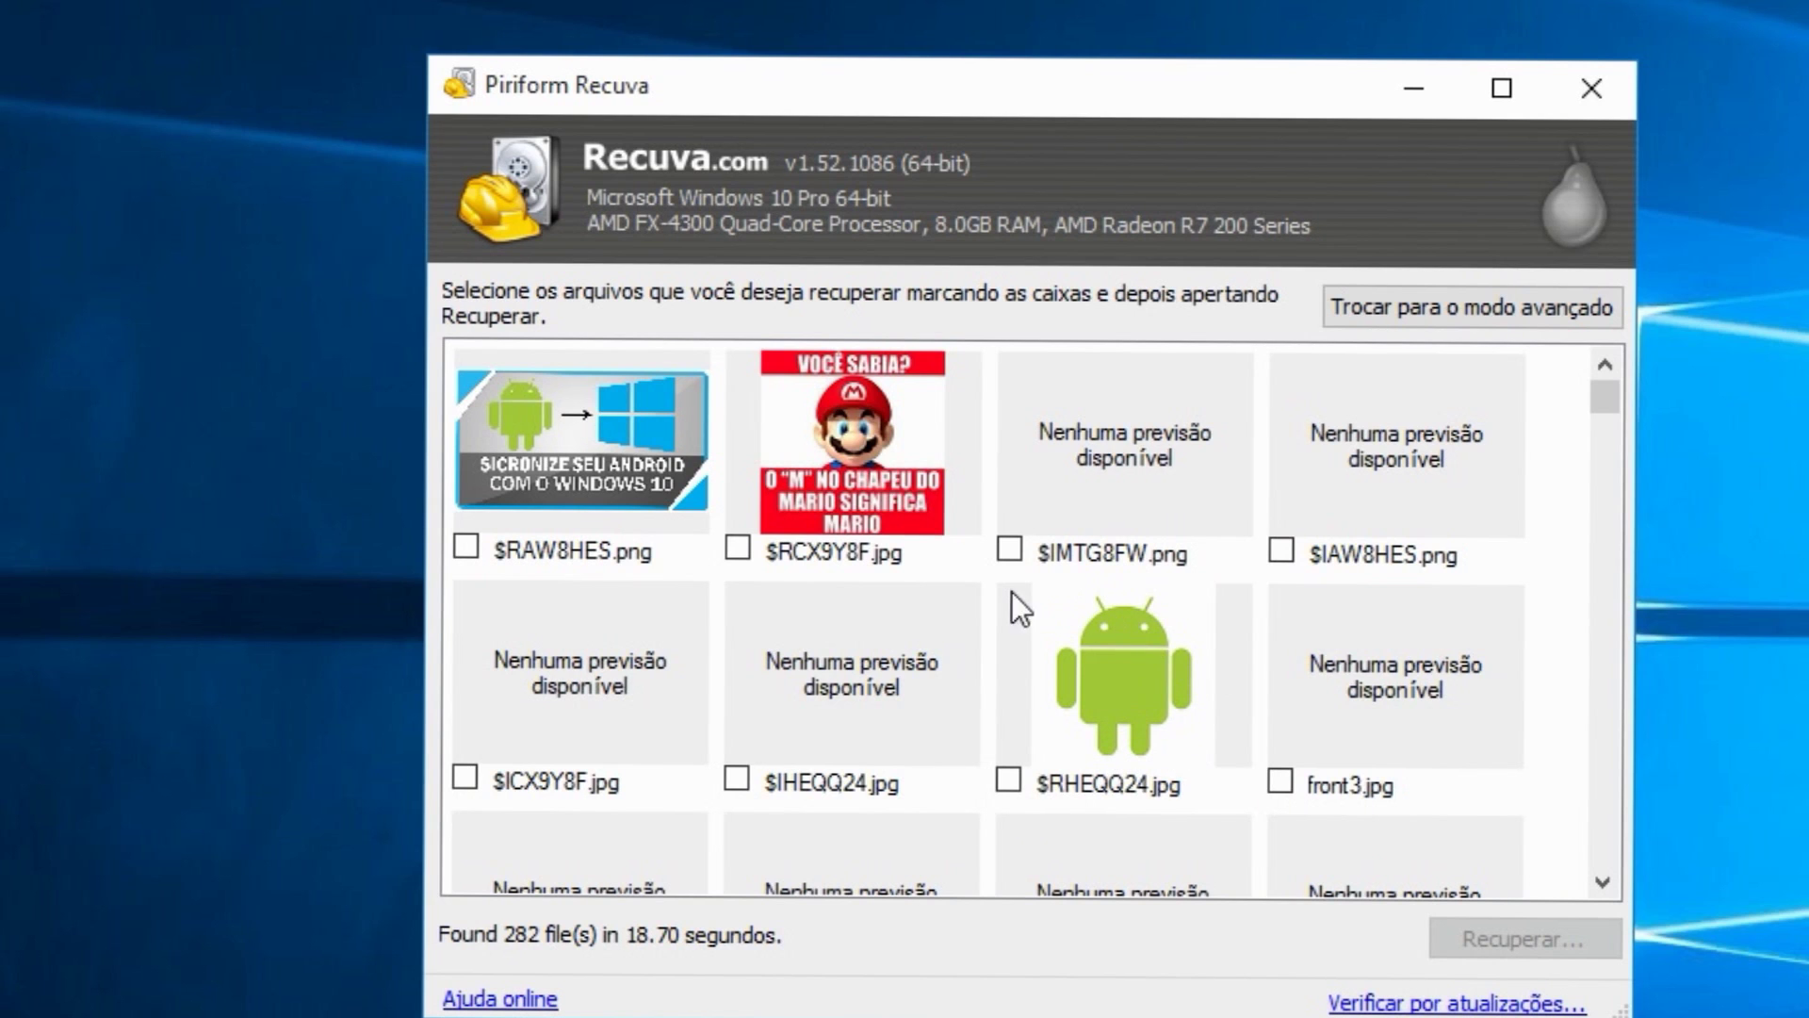
- Mark the Android image $RHEQQ24.jpg for recovery and look through the other found images
click(1008, 782)
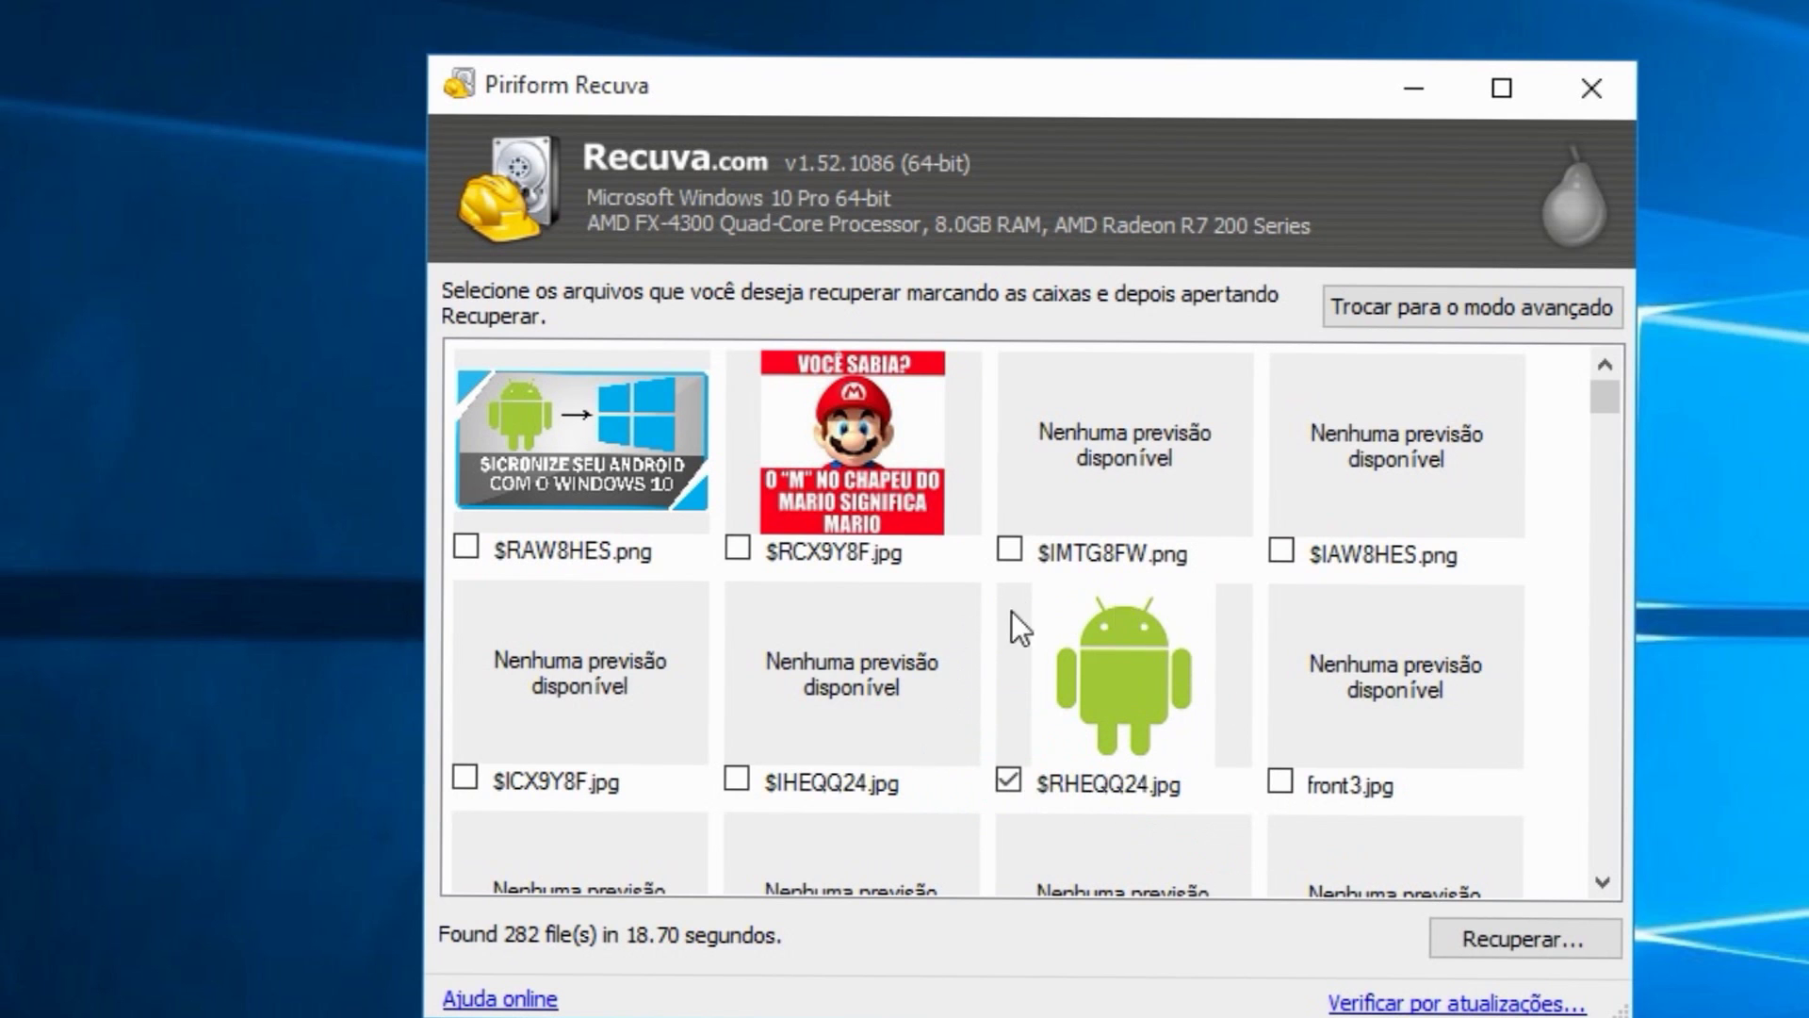
scroll(742, 593, down, 5)
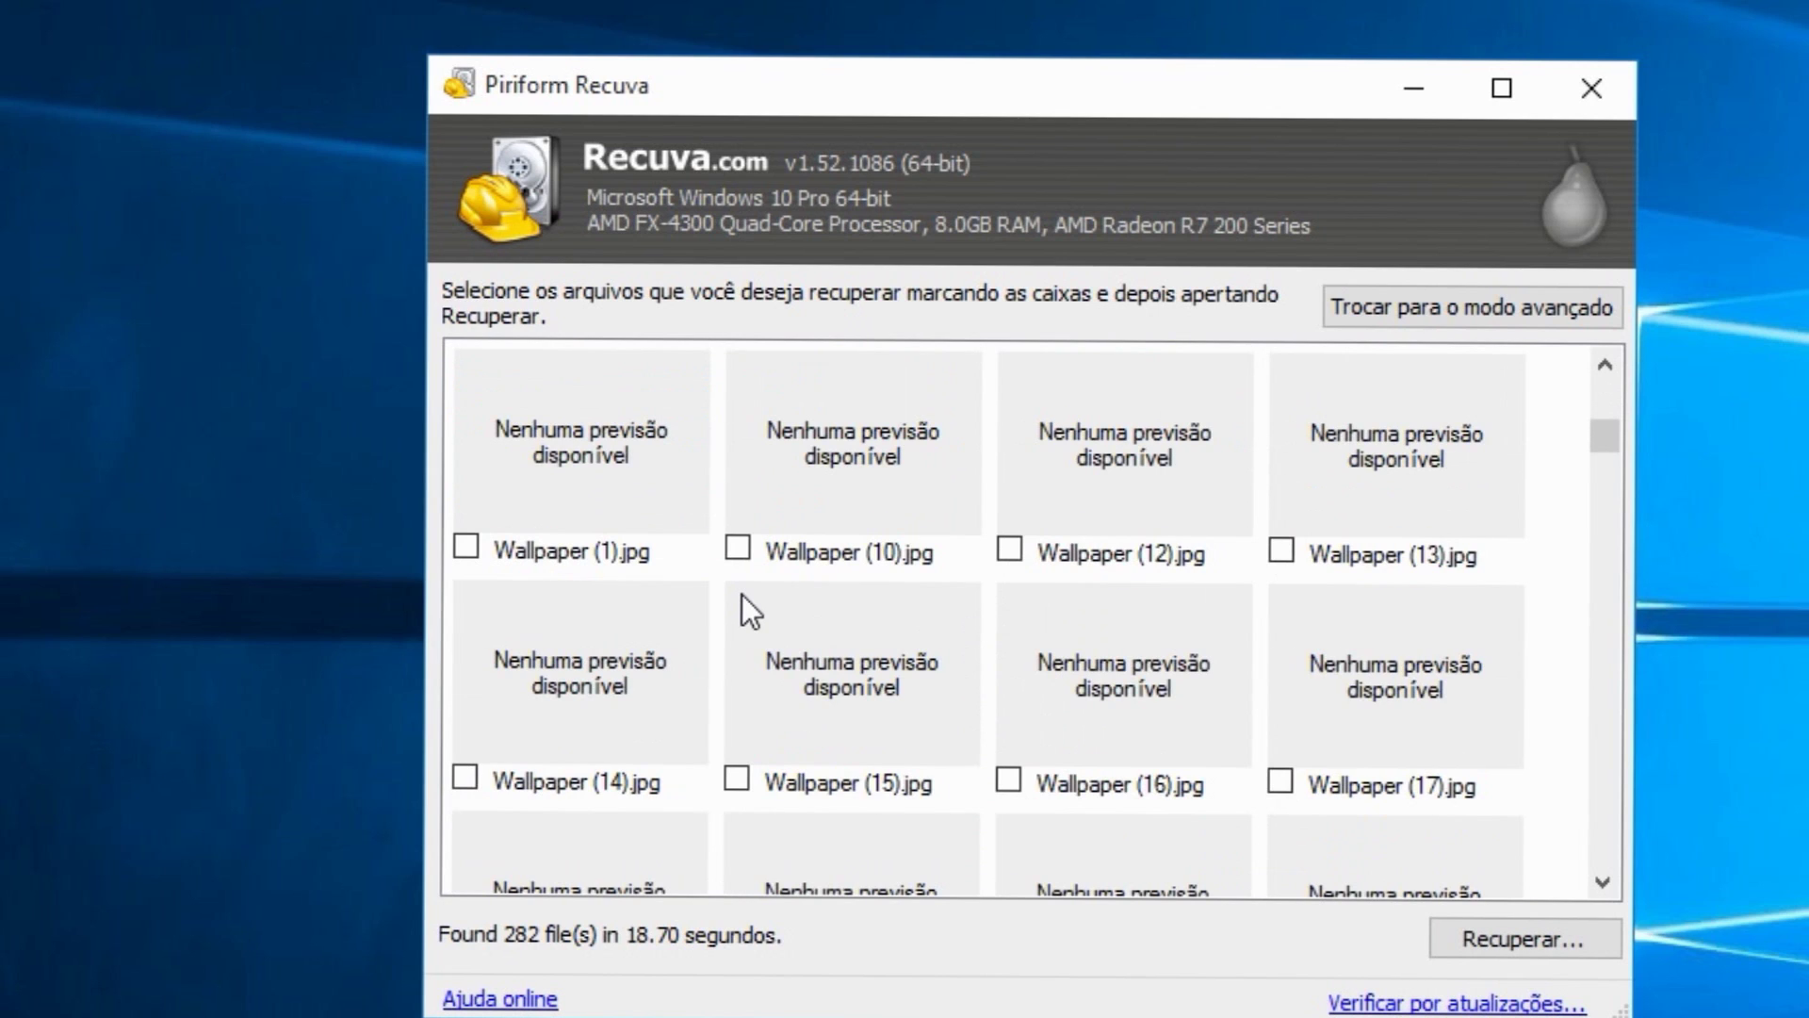
scroll(824, 635, down, 3)
scroll(1355, 692, down, 3)
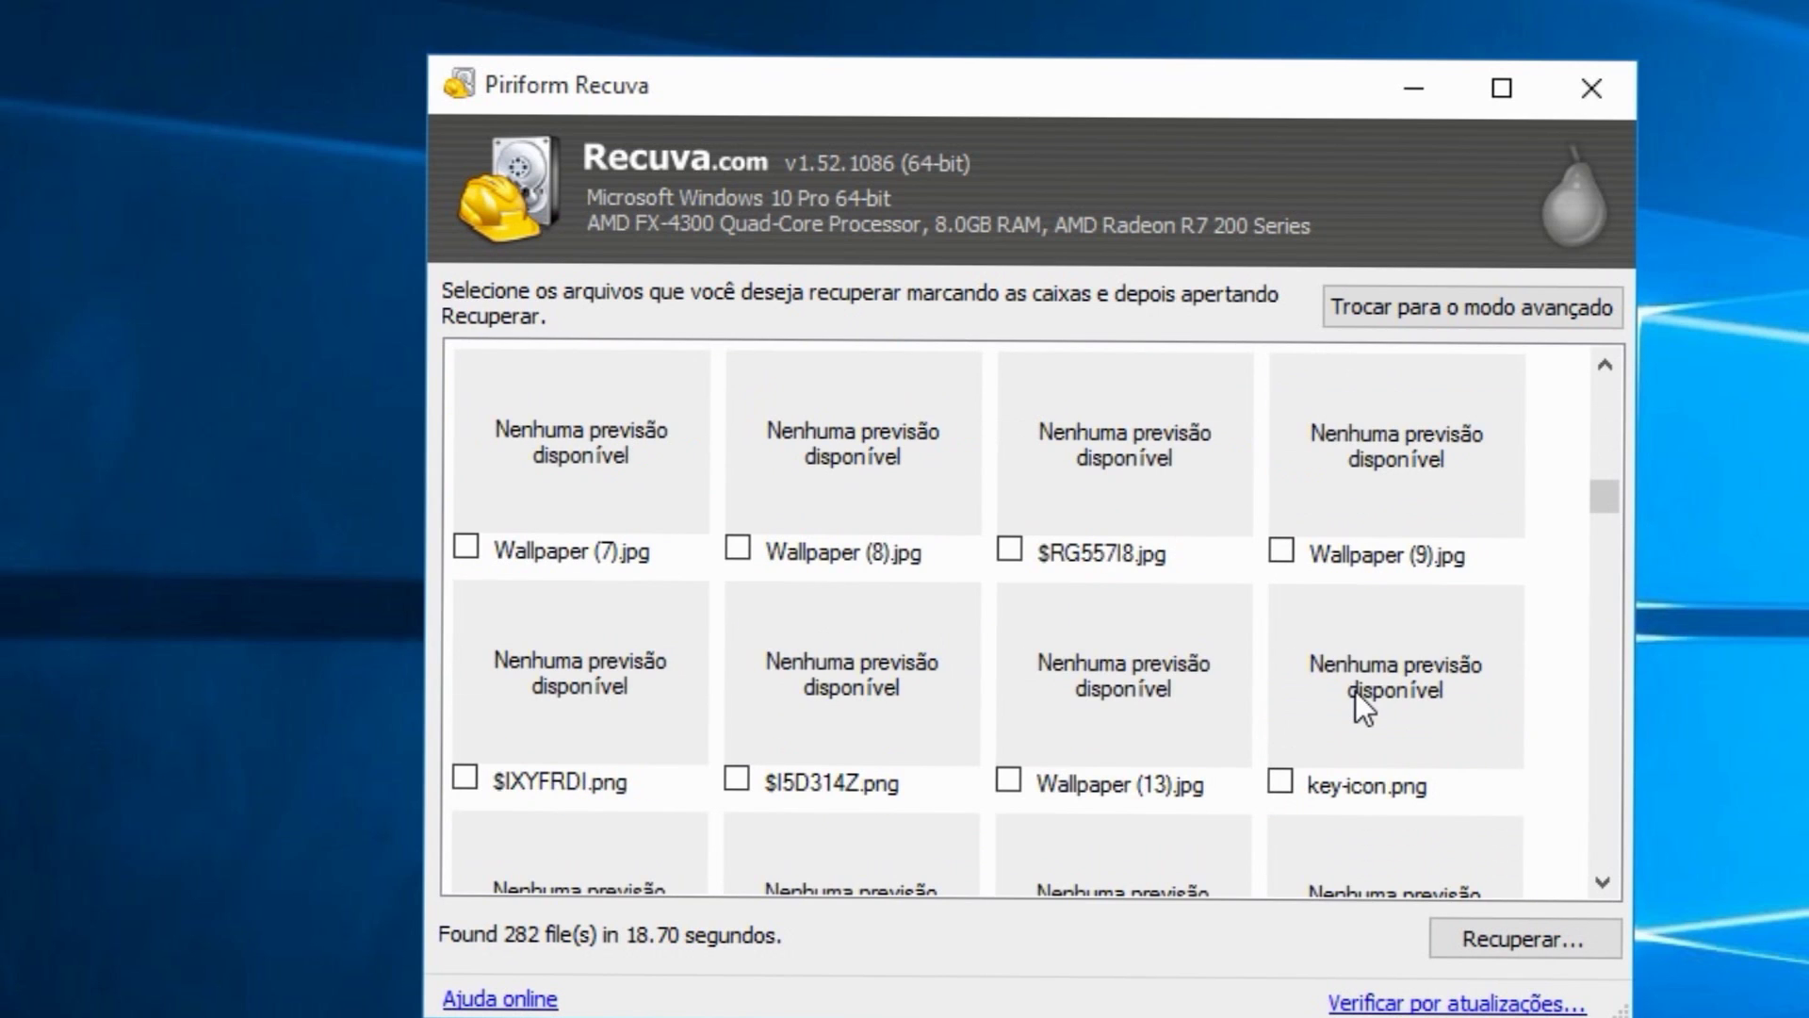
scroll(1300, 750, down, 3)
scroll(1301, 750, up, 15)
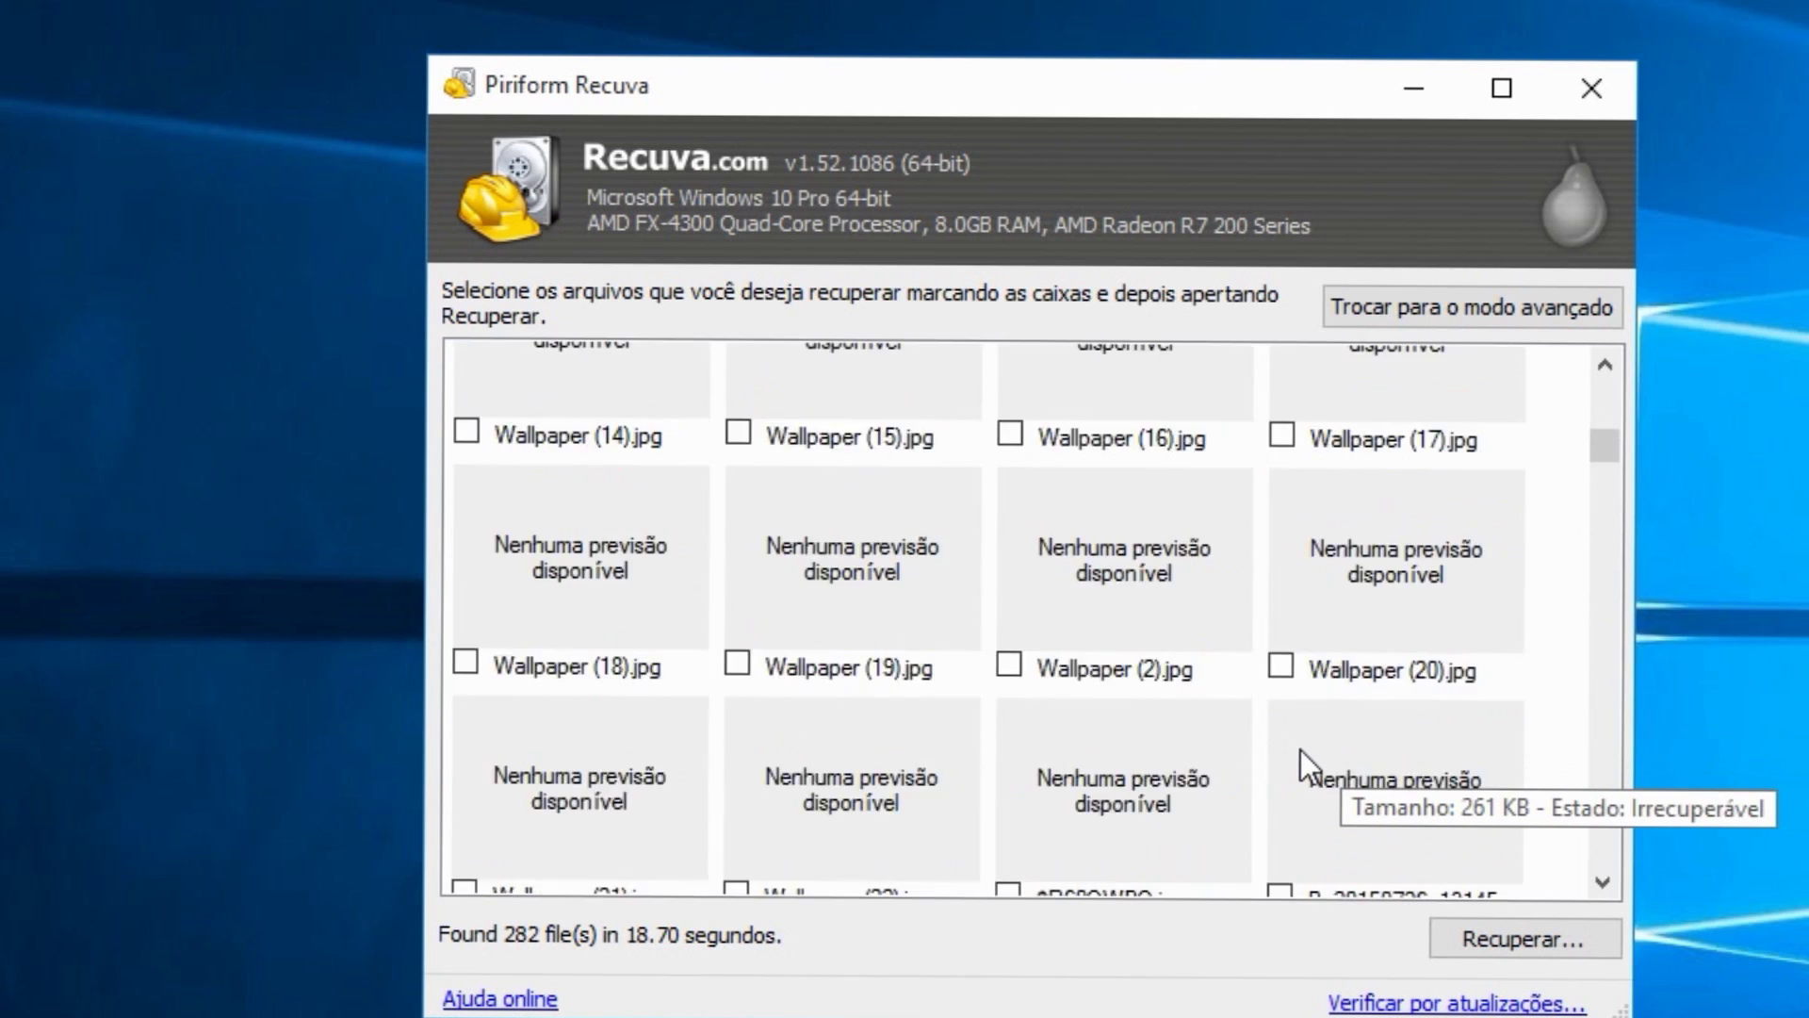
- Recover the marked Android image into the Documentos folder
click(1484, 930)
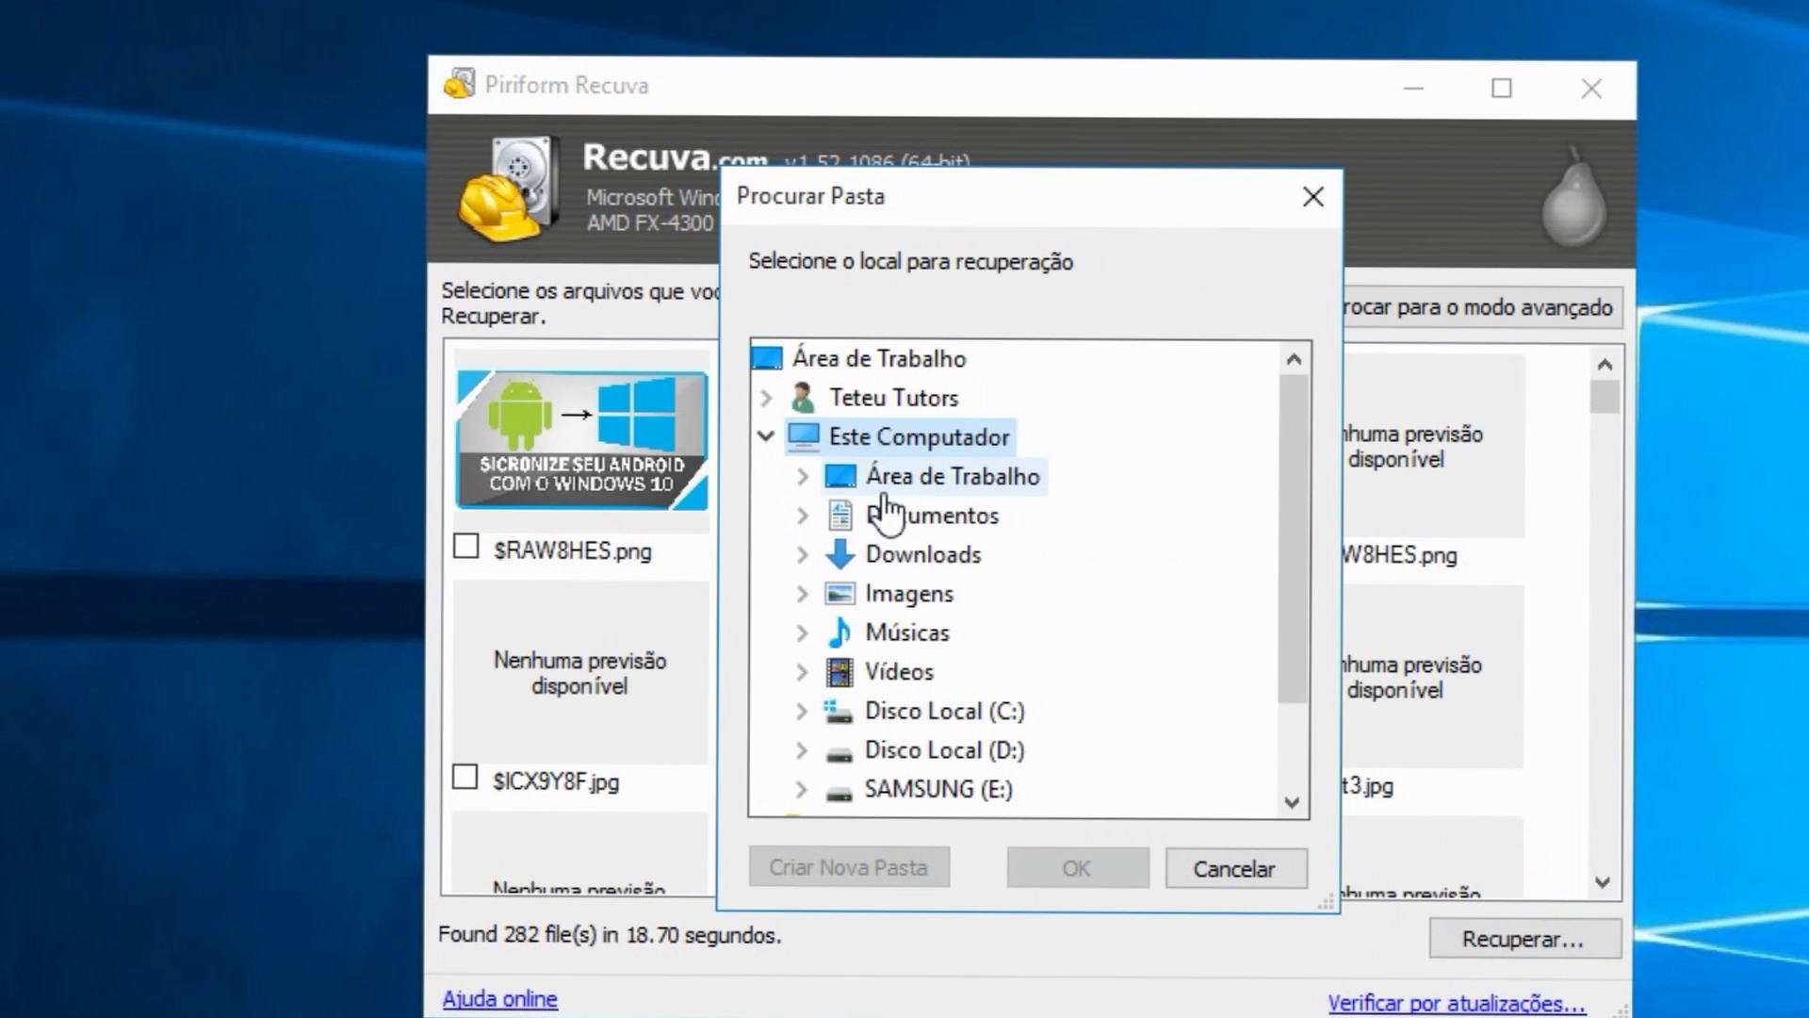
click(916, 477)
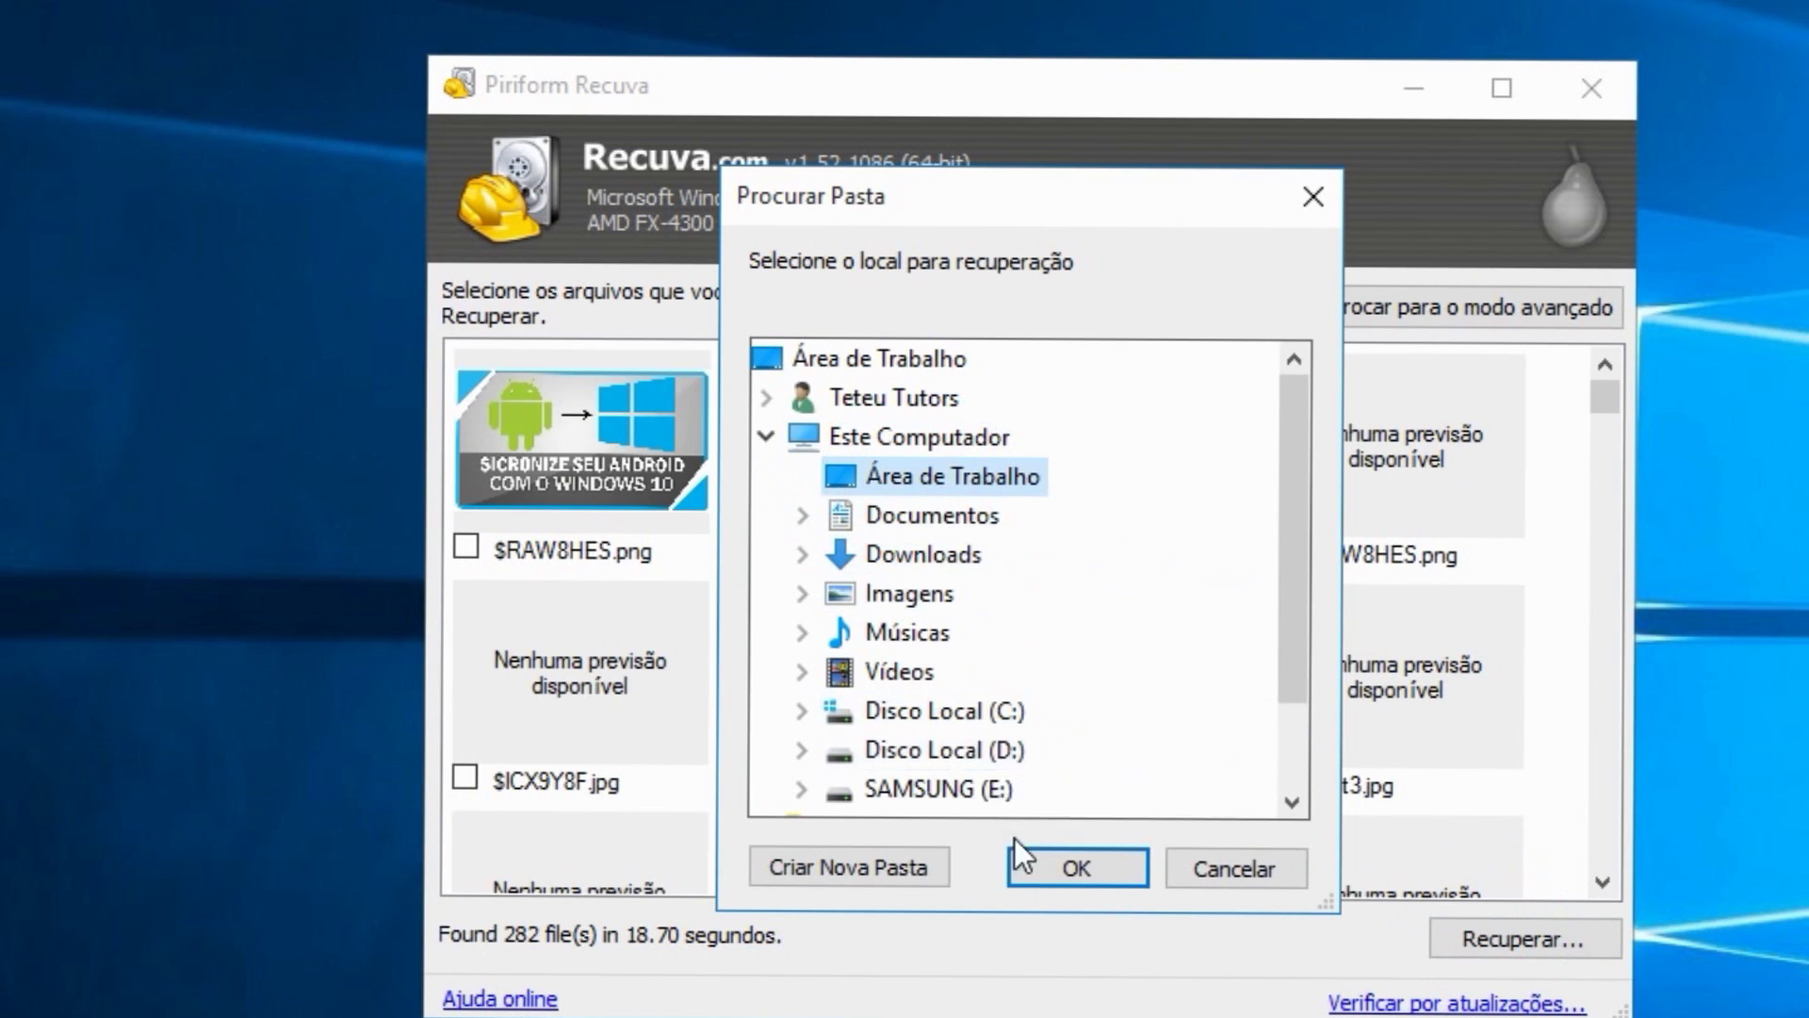
click(904, 514)
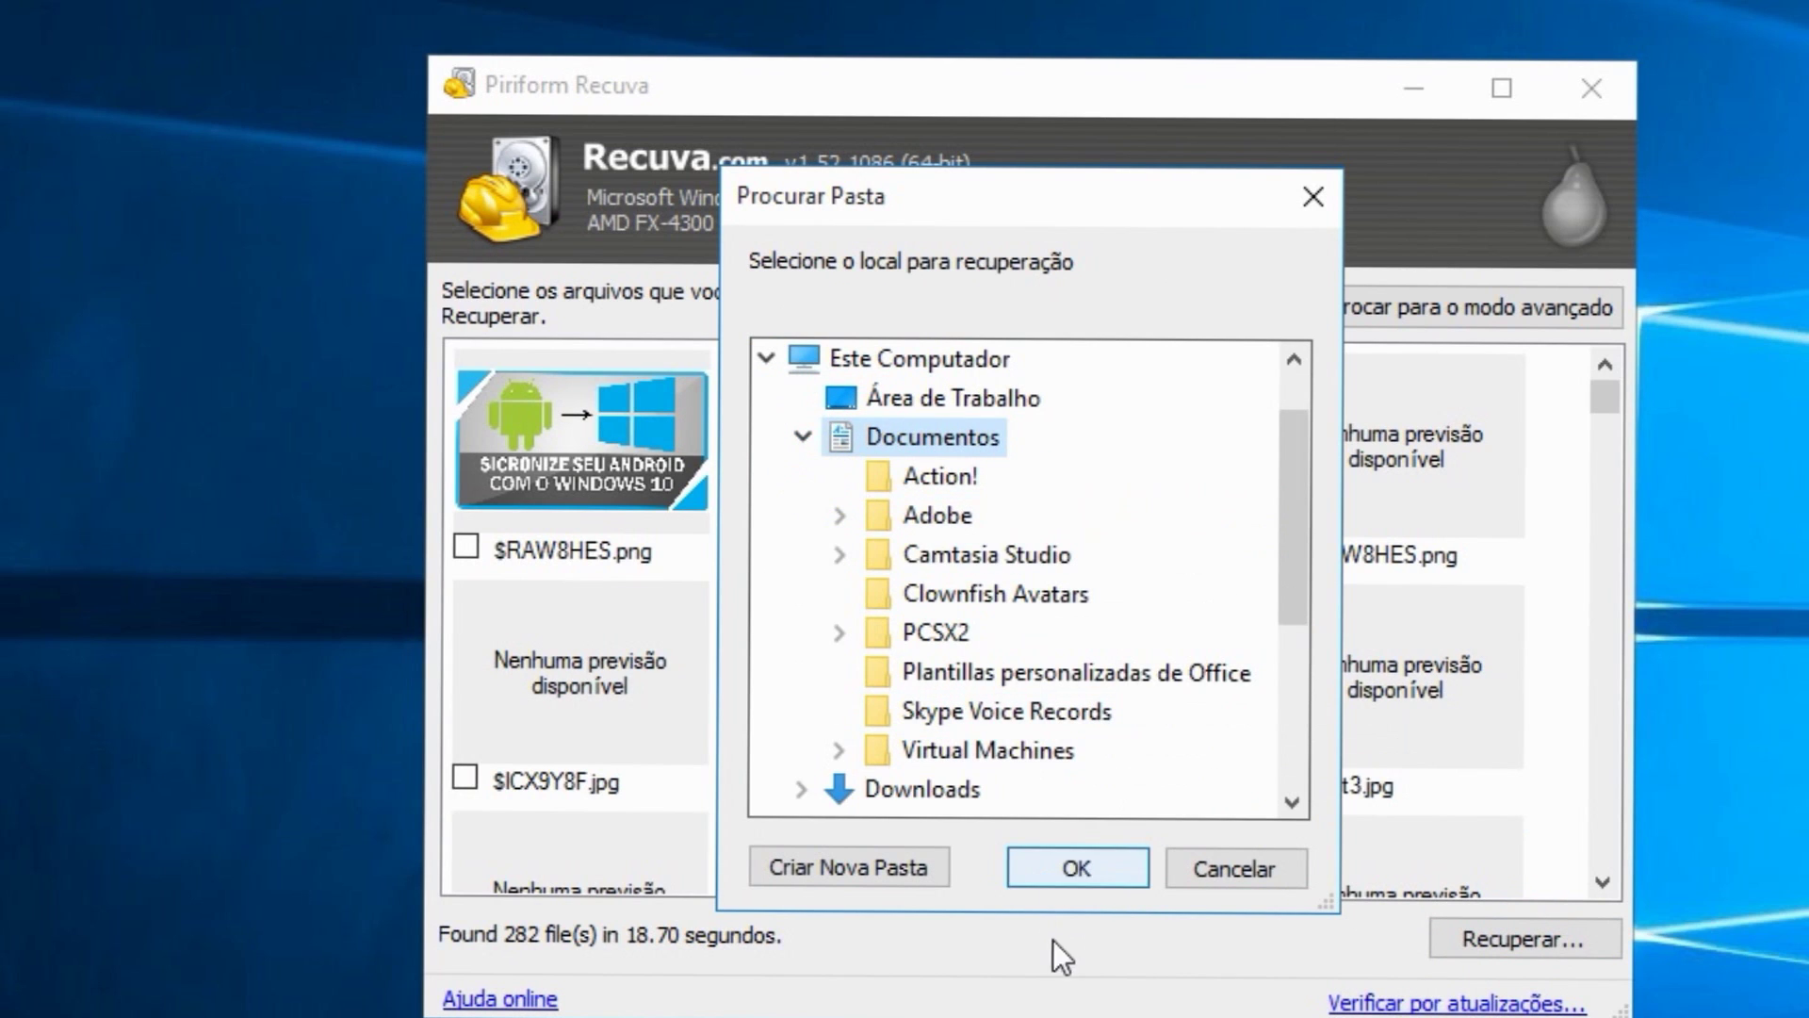
click(1077, 868)
click(1207, 652)
click(975, 573)
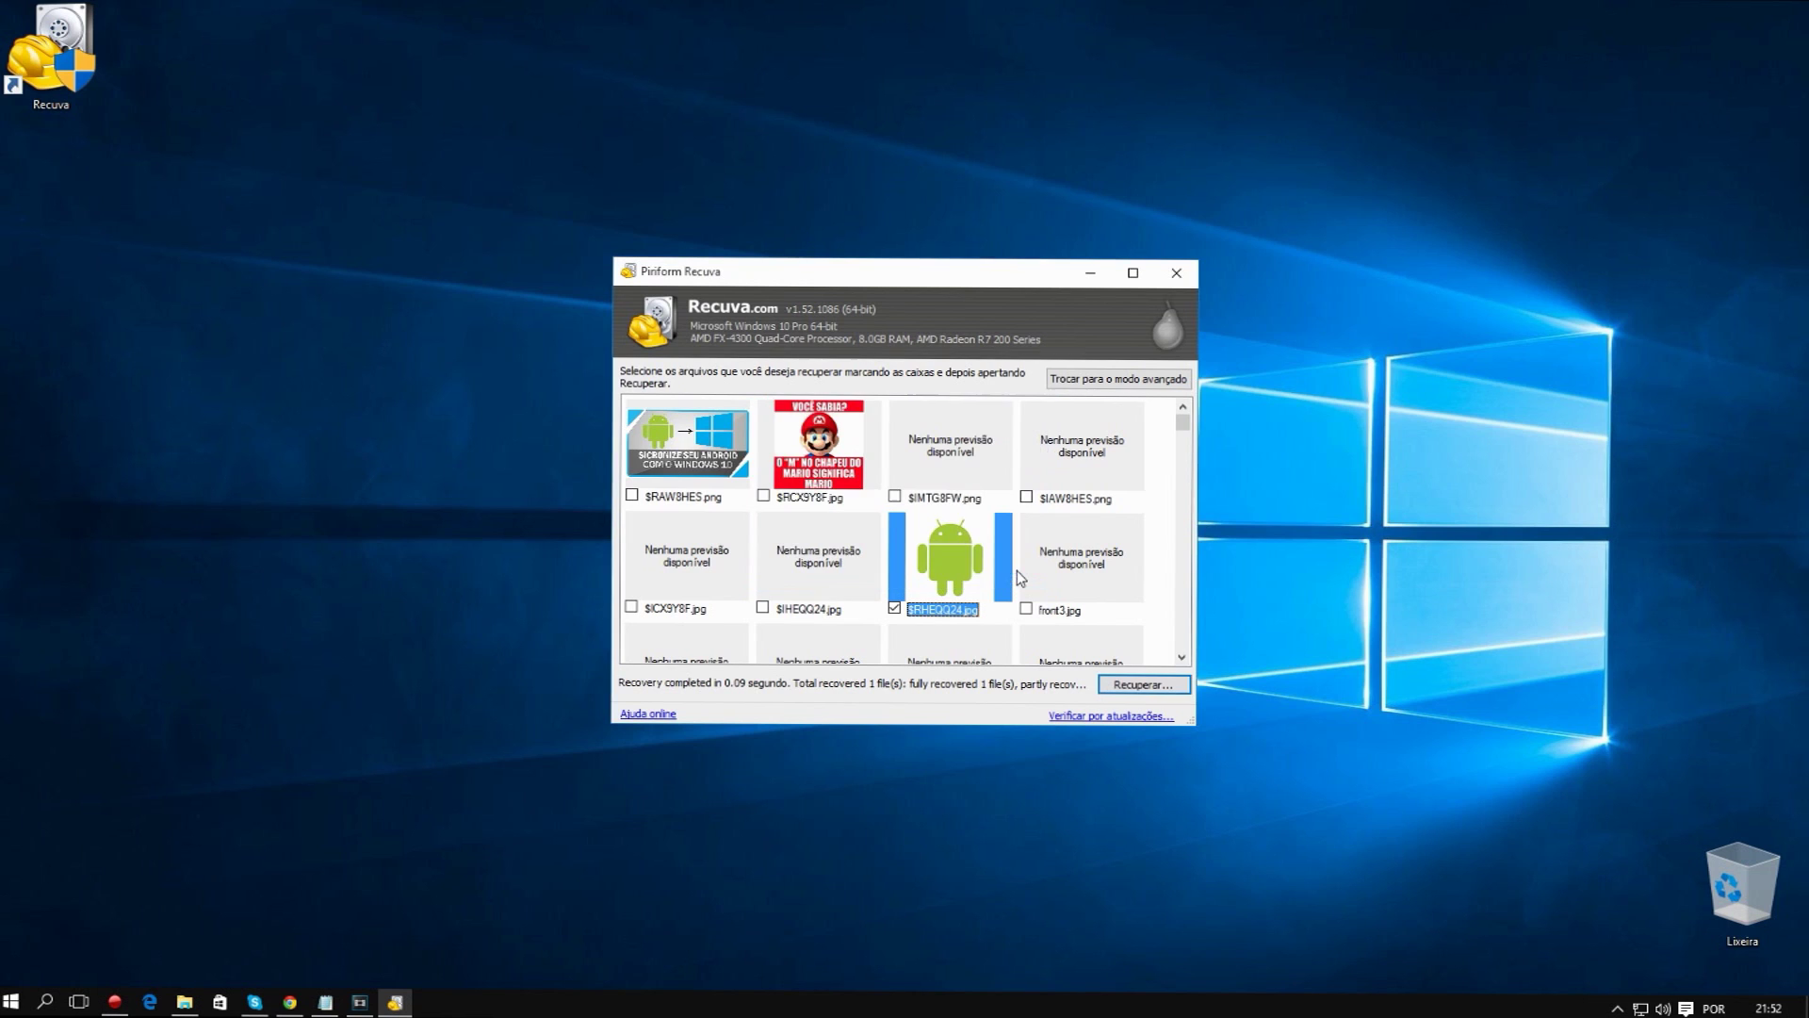
- Open the recovered image from File Explorer to check it
click(180, 1003)
double_click(933, 156)
- Look through the remaining recoverable images in the results and close Recuva
scroll(782, 490, down, 3)
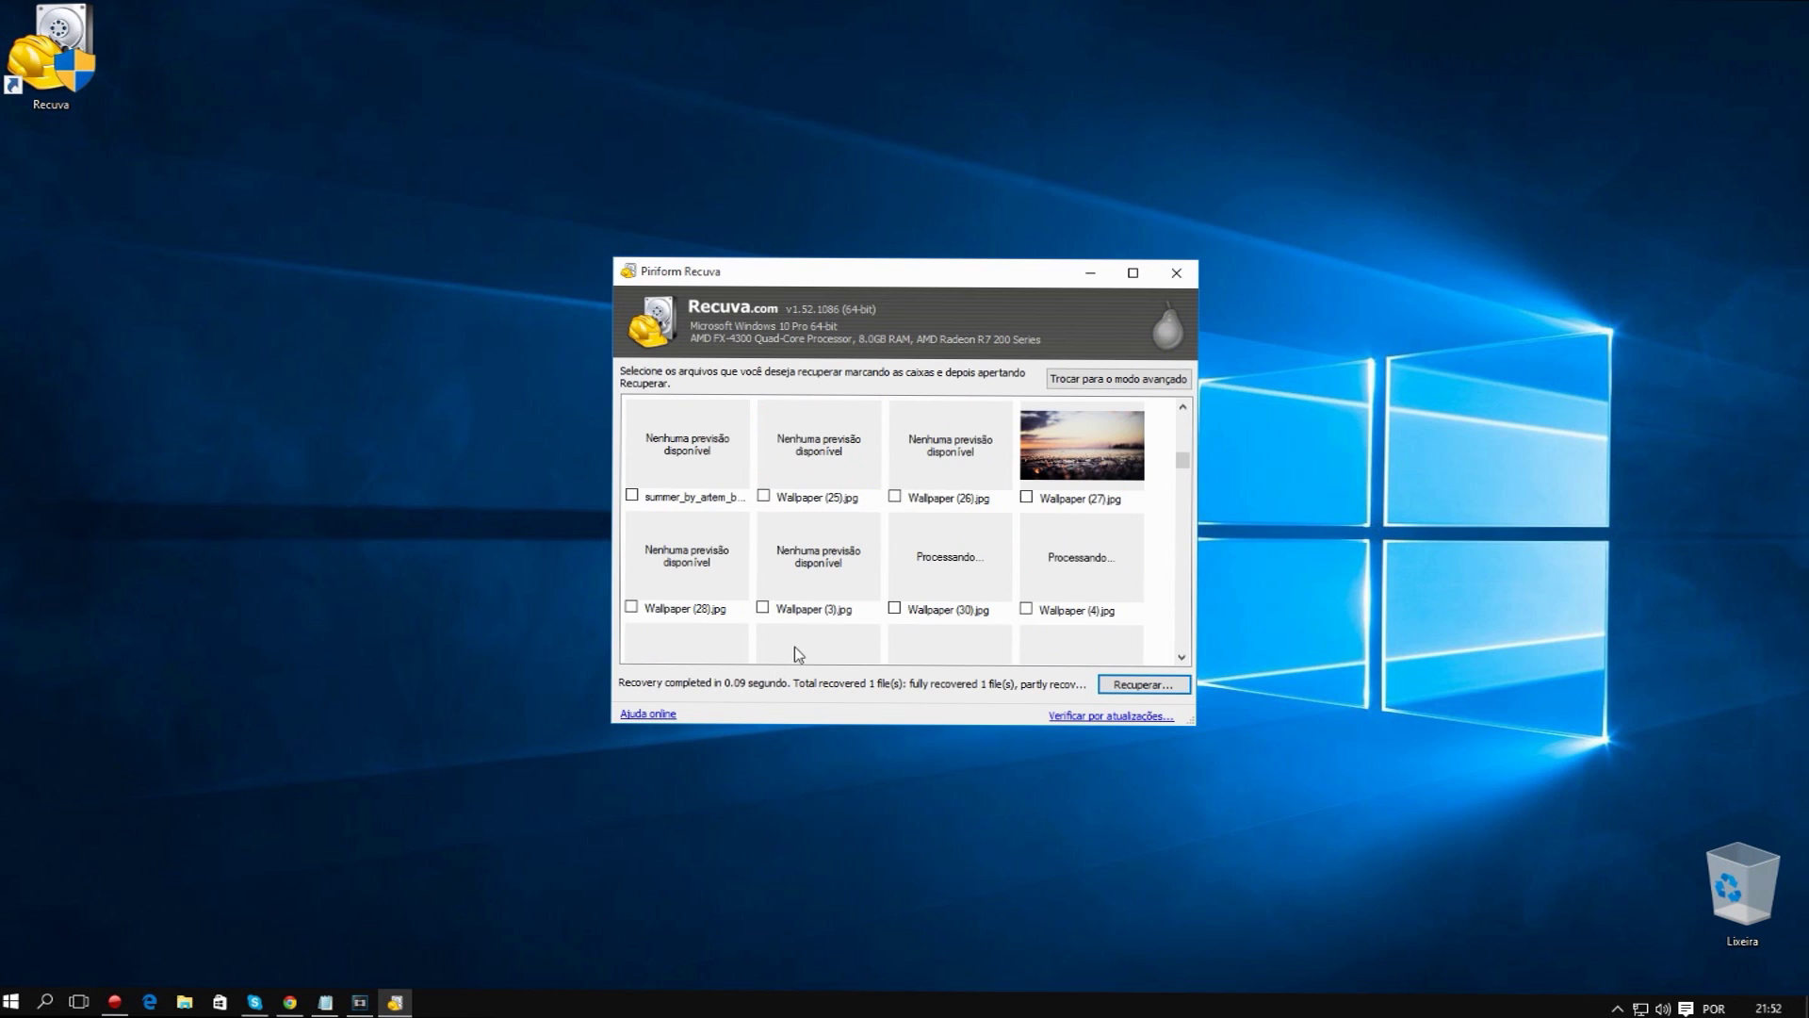
scroll(983, 578, down, 10)
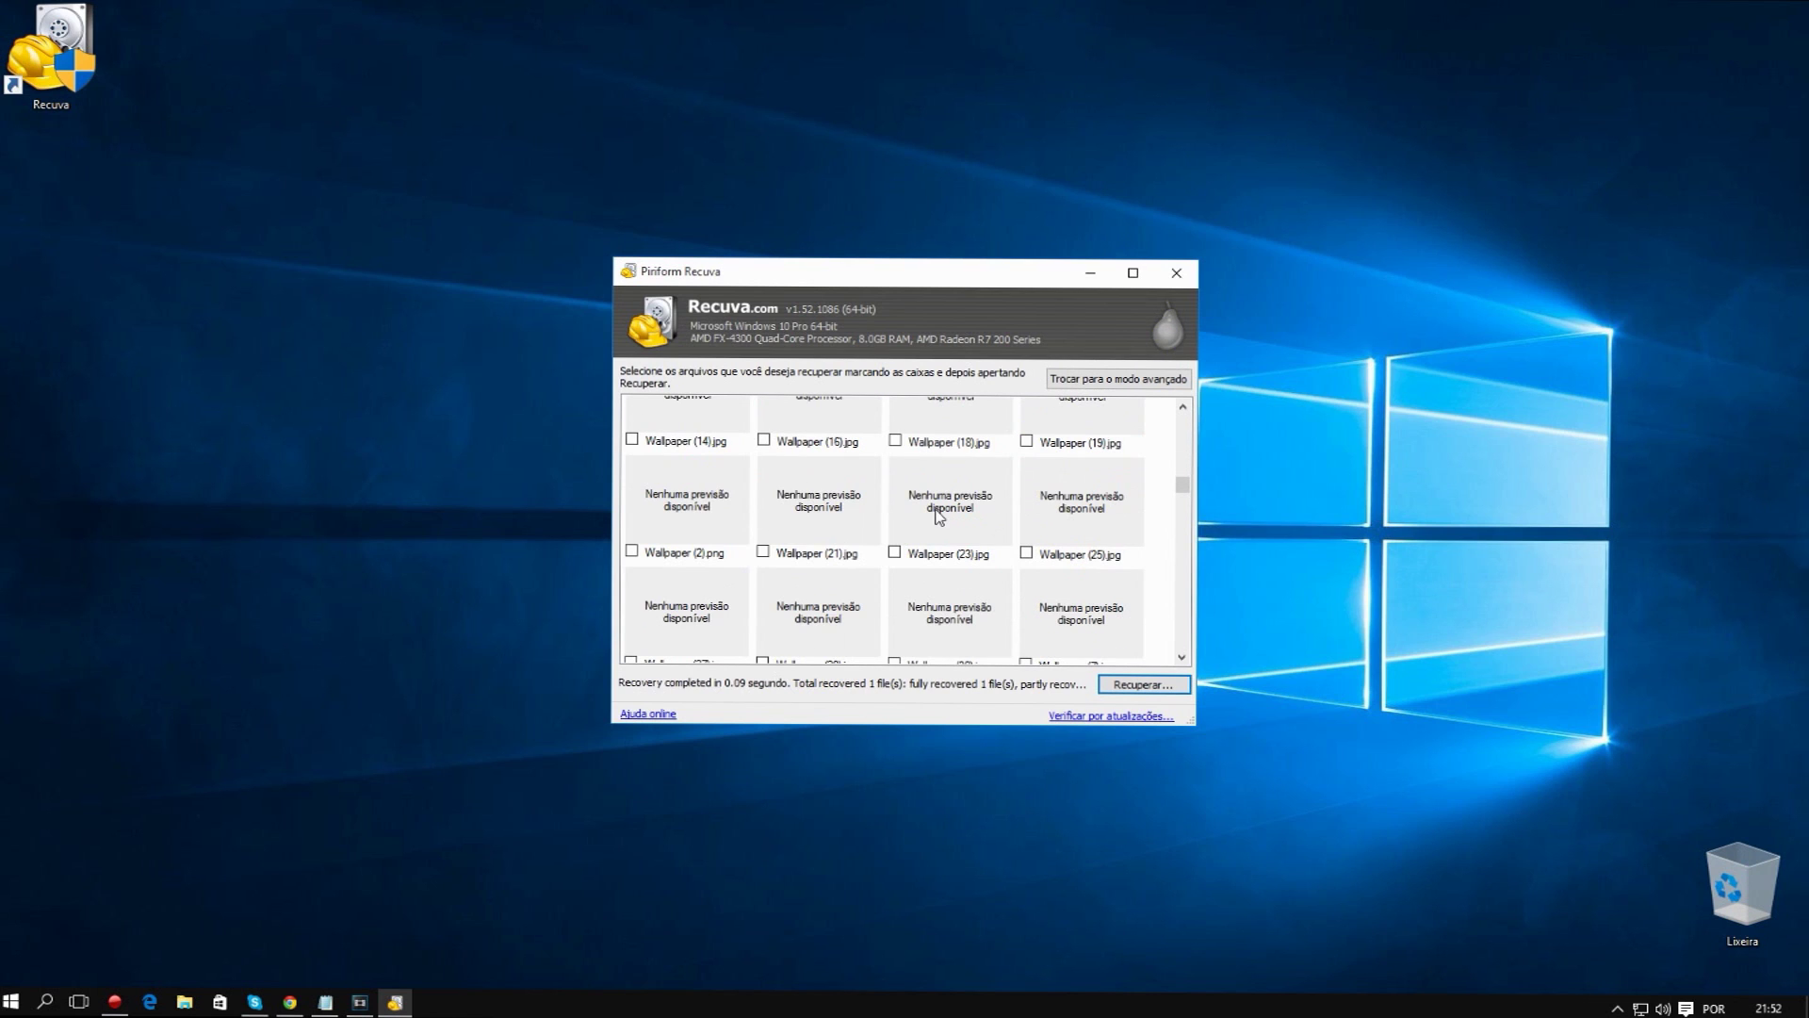
scroll(971, 556, up, 10)
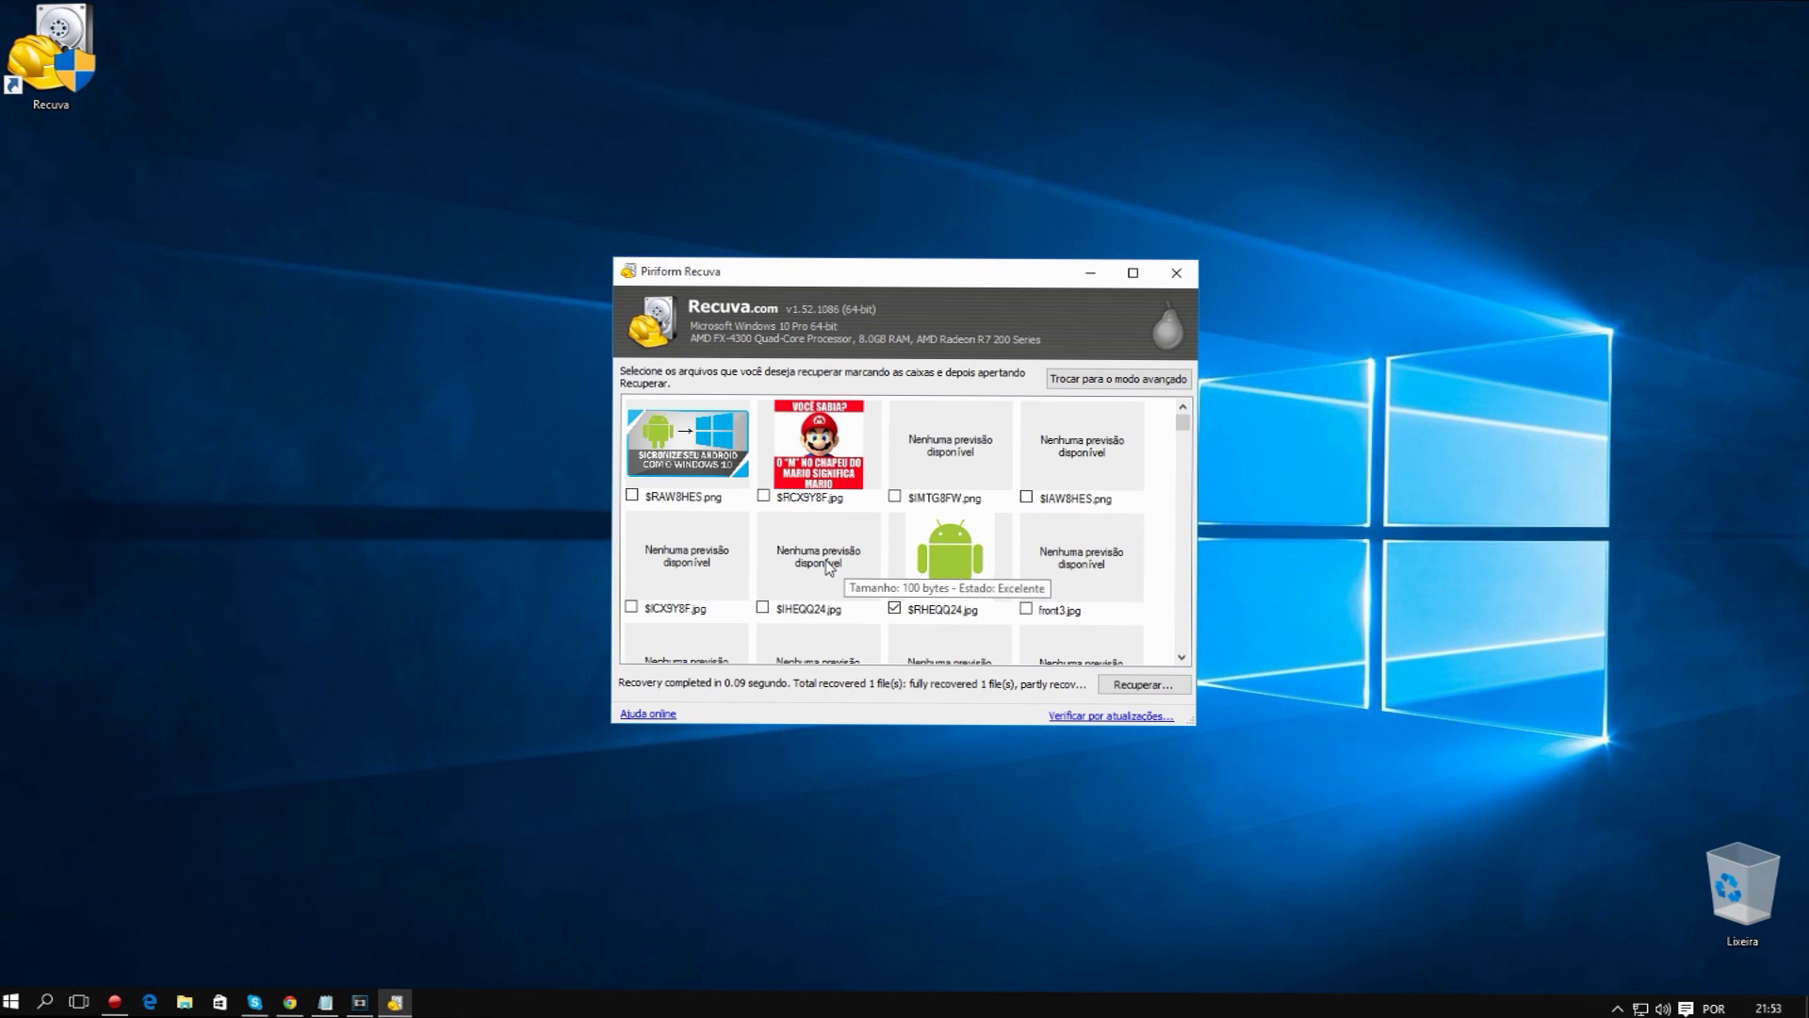
click(1174, 273)
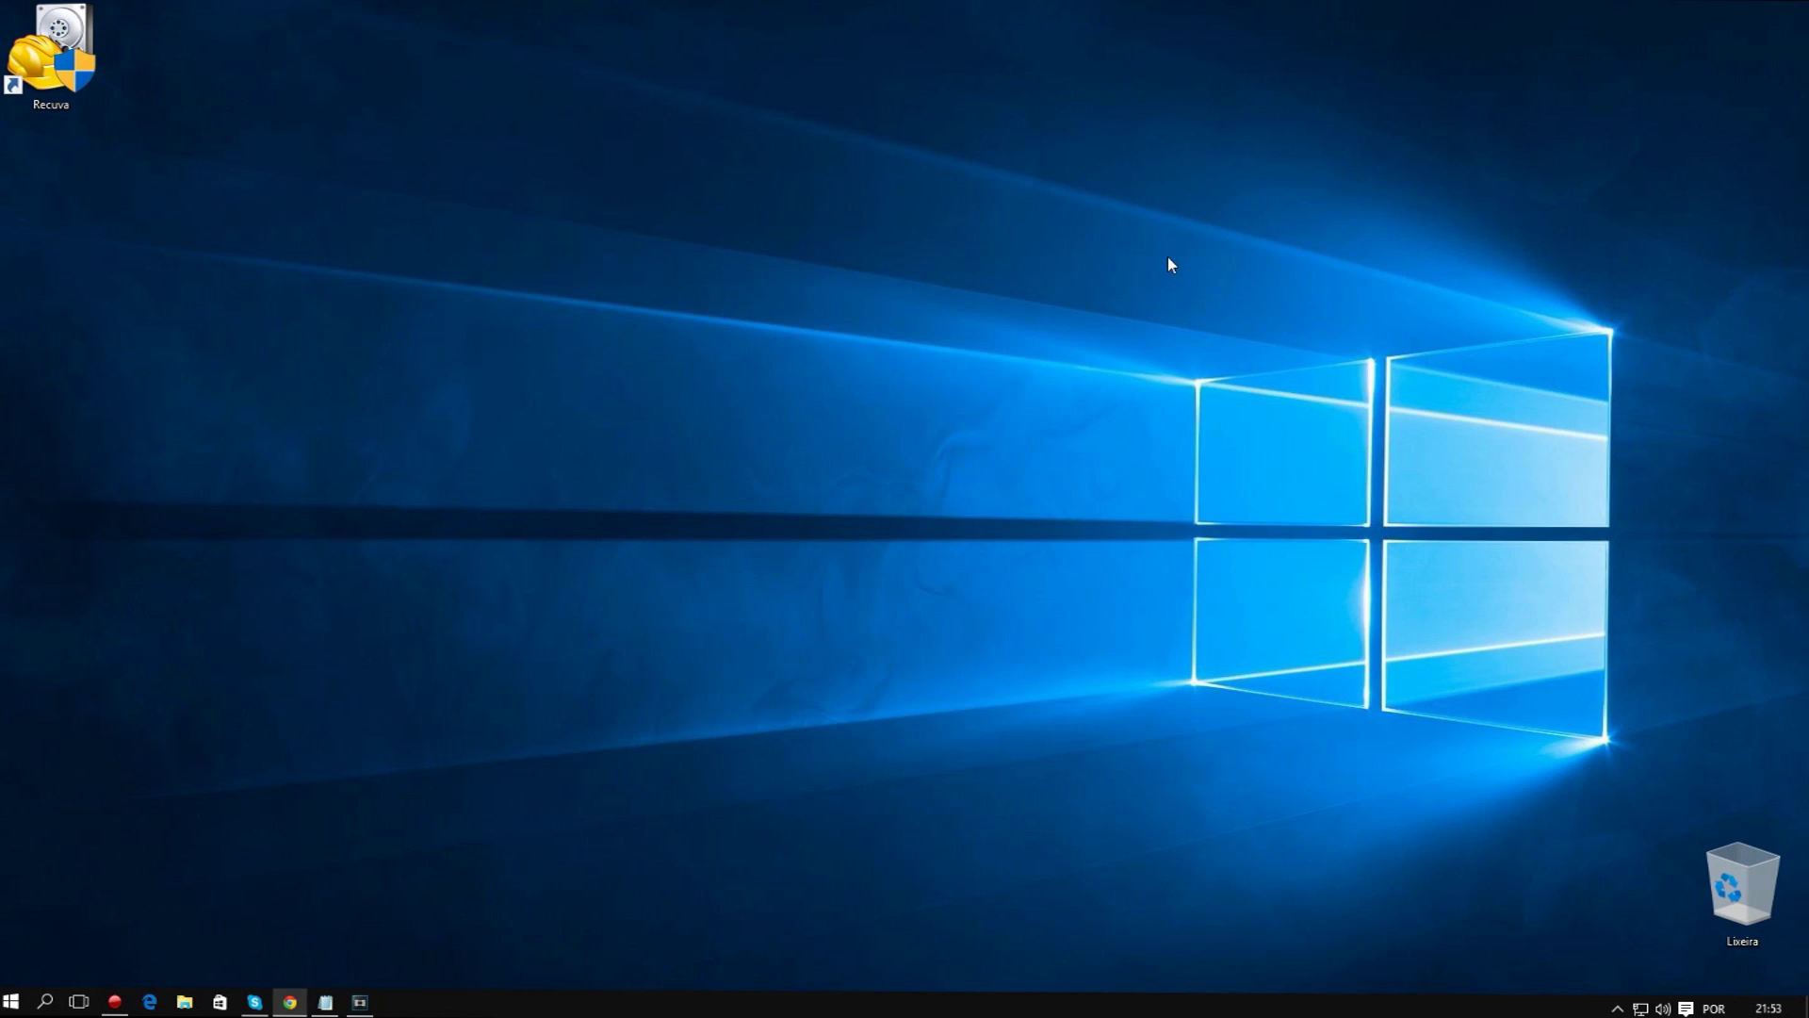